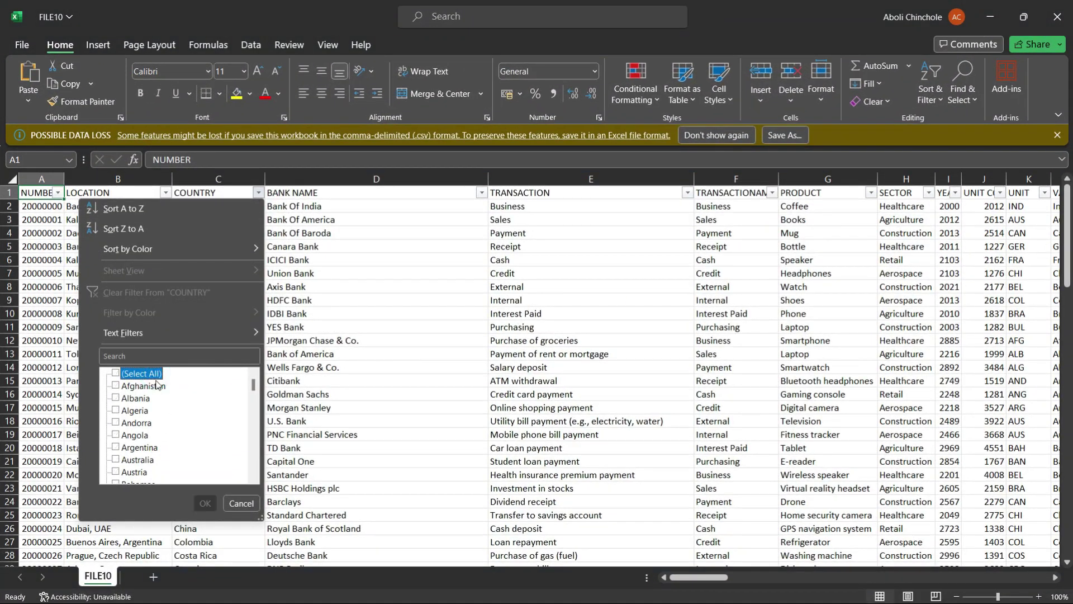
Filter the Excel table to COUNTRY Afghanistan and TRANSACTIONNAME Business
click(141, 374)
click(142, 385)
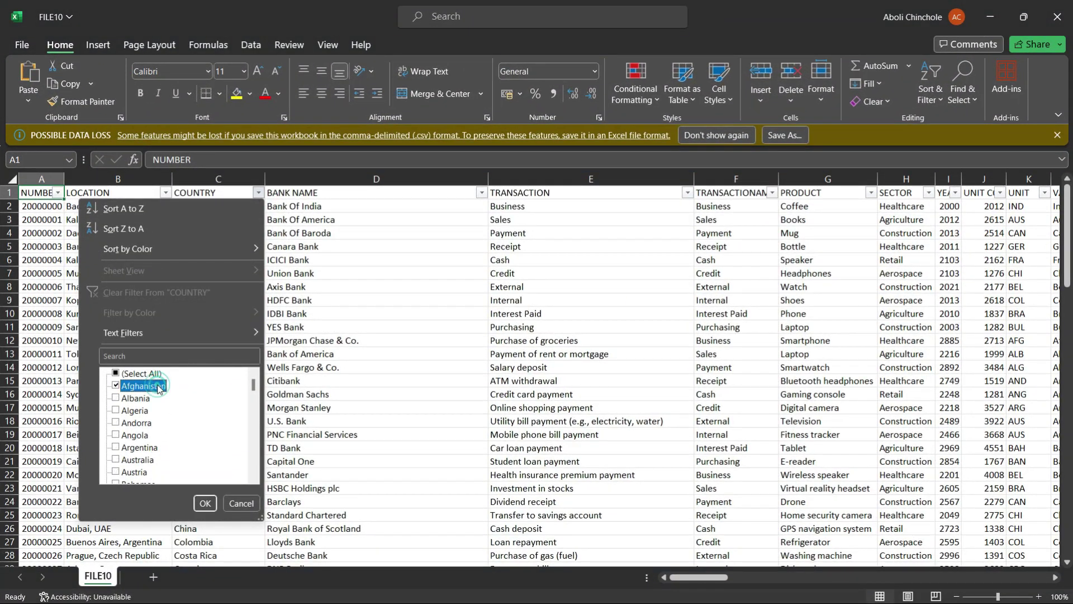
click(205, 503)
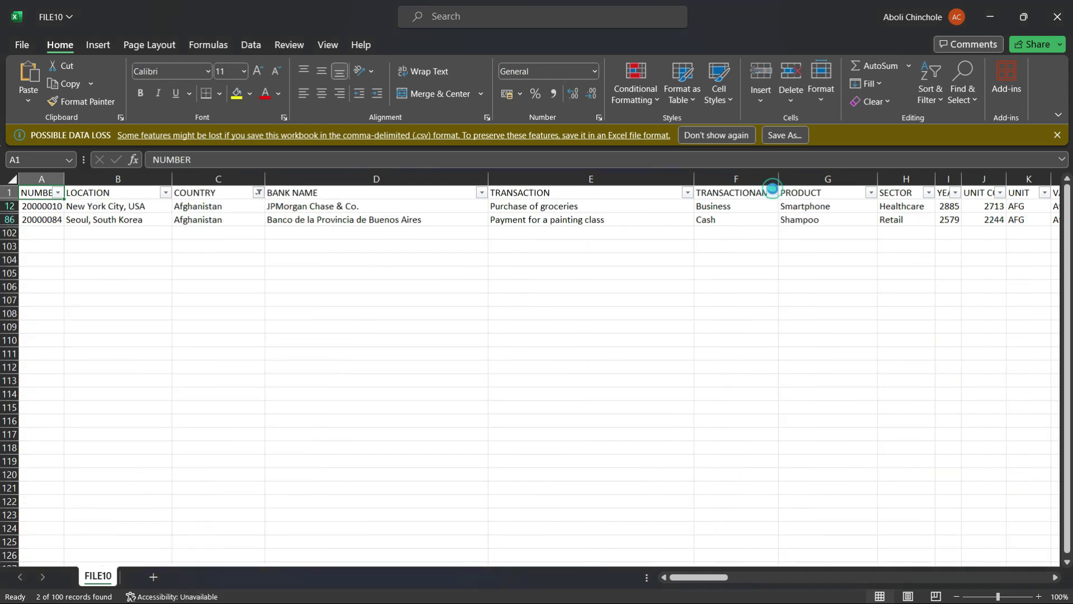
click(772, 192)
click(647, 373)
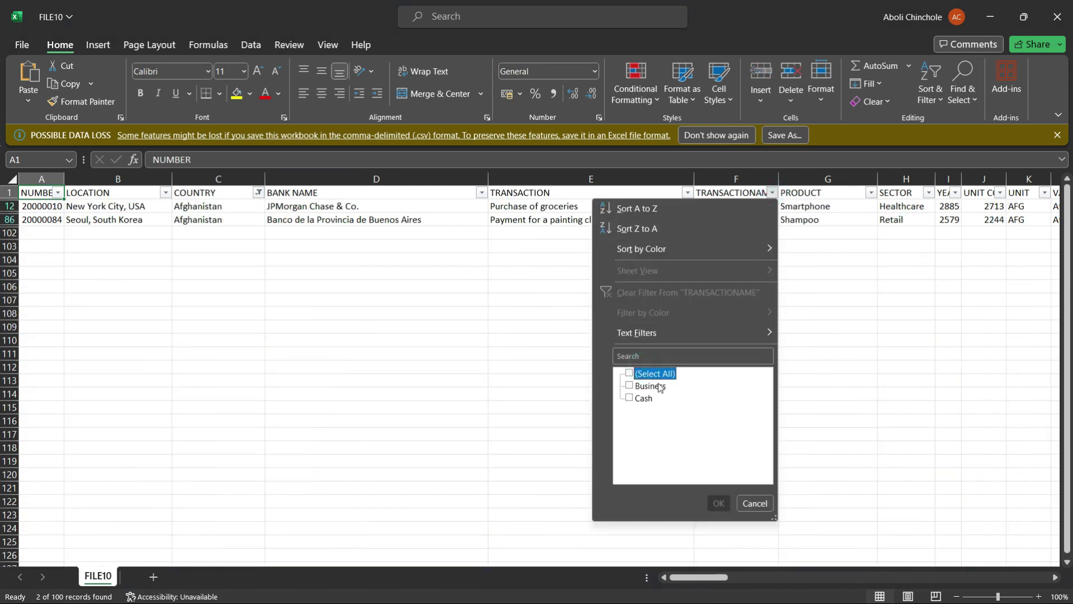
click(661, 386)
click(718, 503)
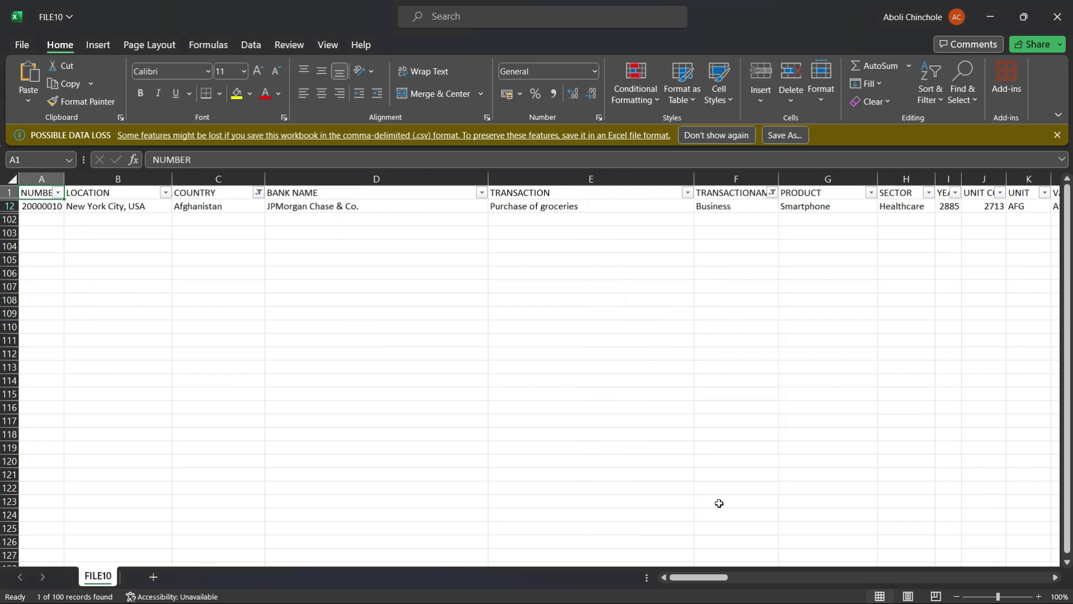
Re-select all transaction names and all countries to clear both filters
click(772, 192)
click(654, 374)
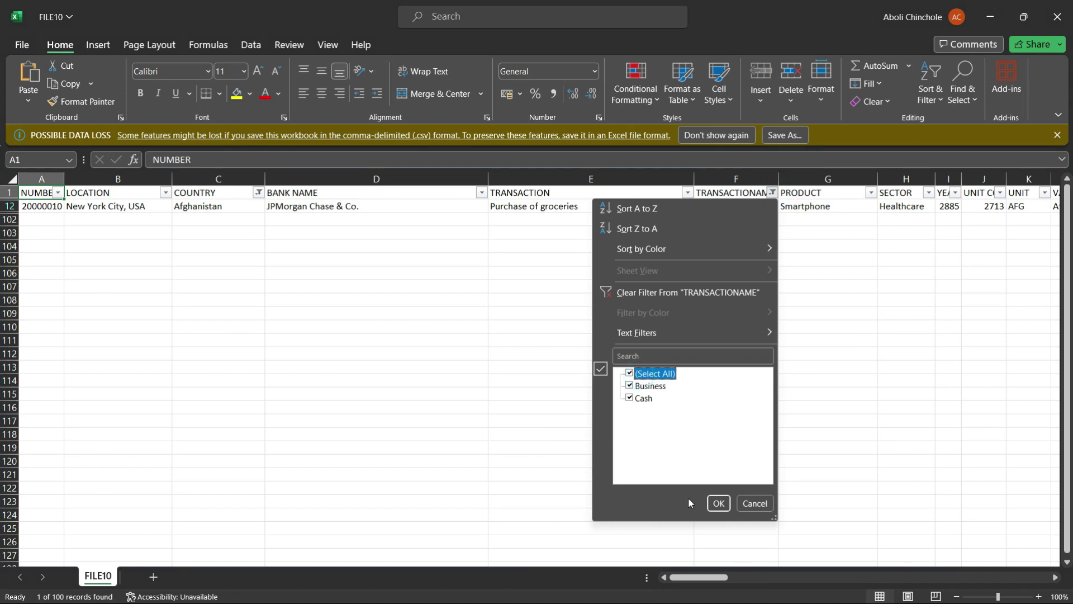
click(719, 503)
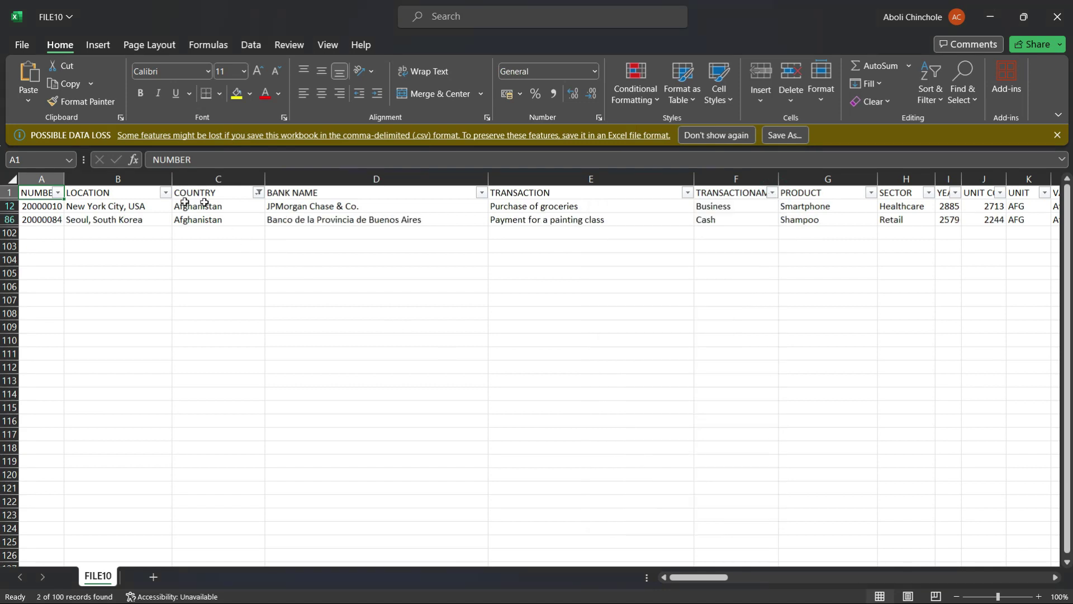
click(260, 193)
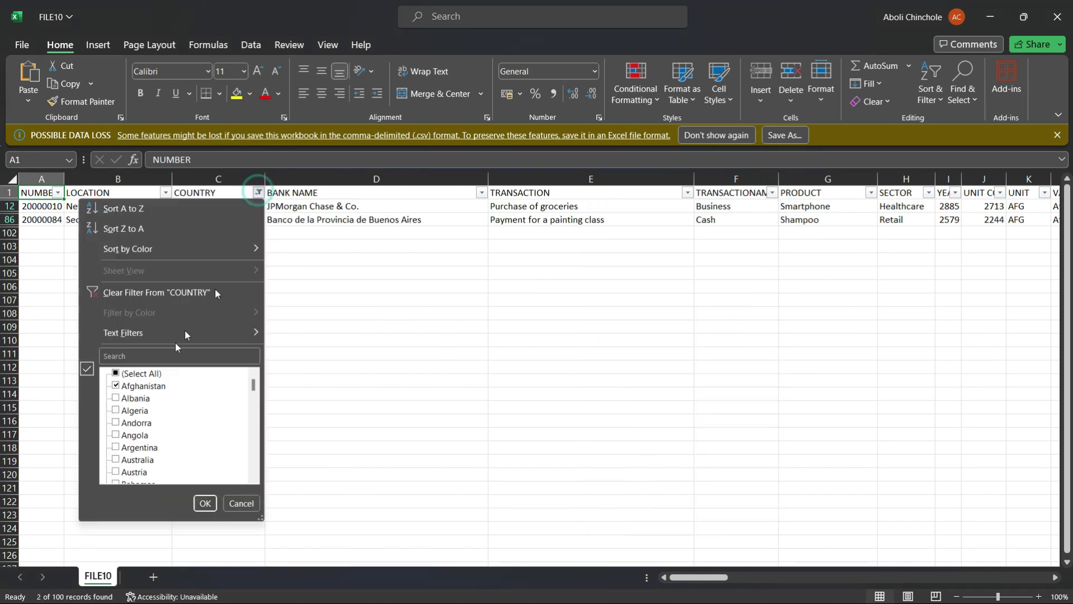
click(117, 375)
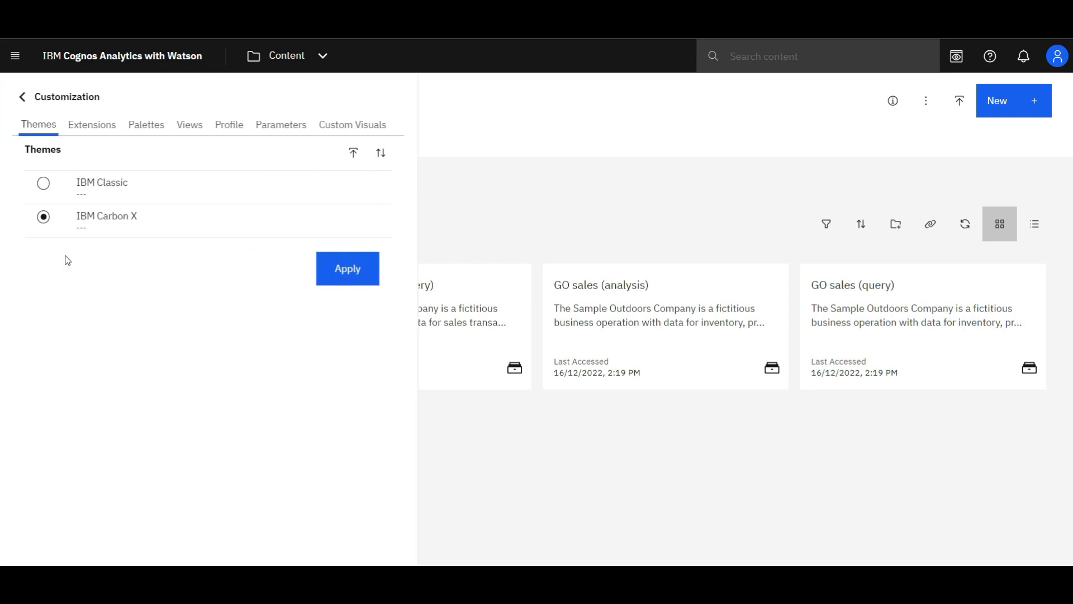
Upload the CustomSelectWithSearch zip on the Extensions tab and close Customization
click(98, 123)
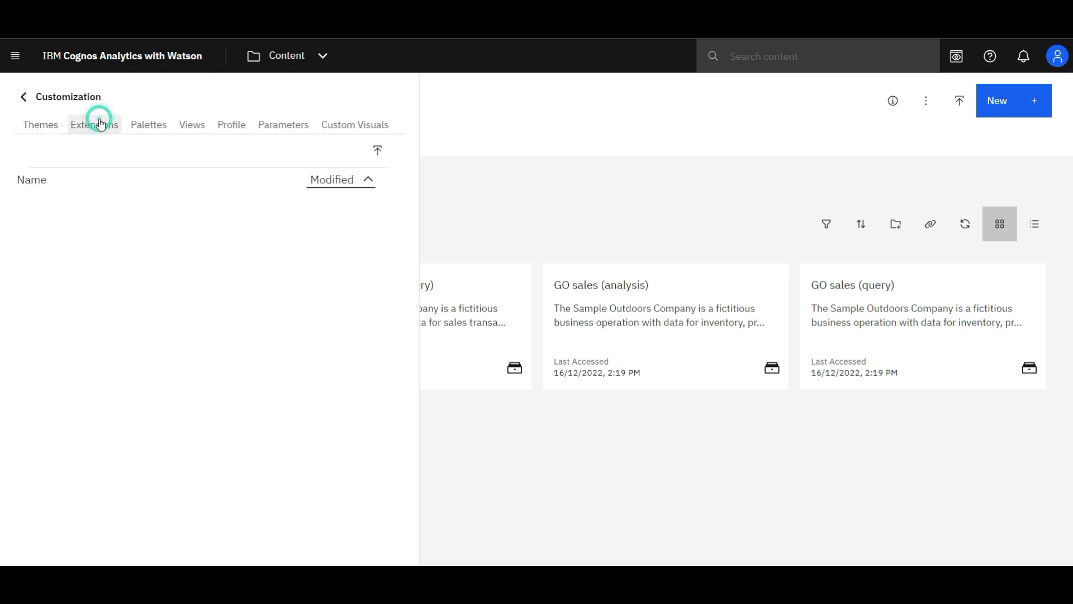
click(382, 149)
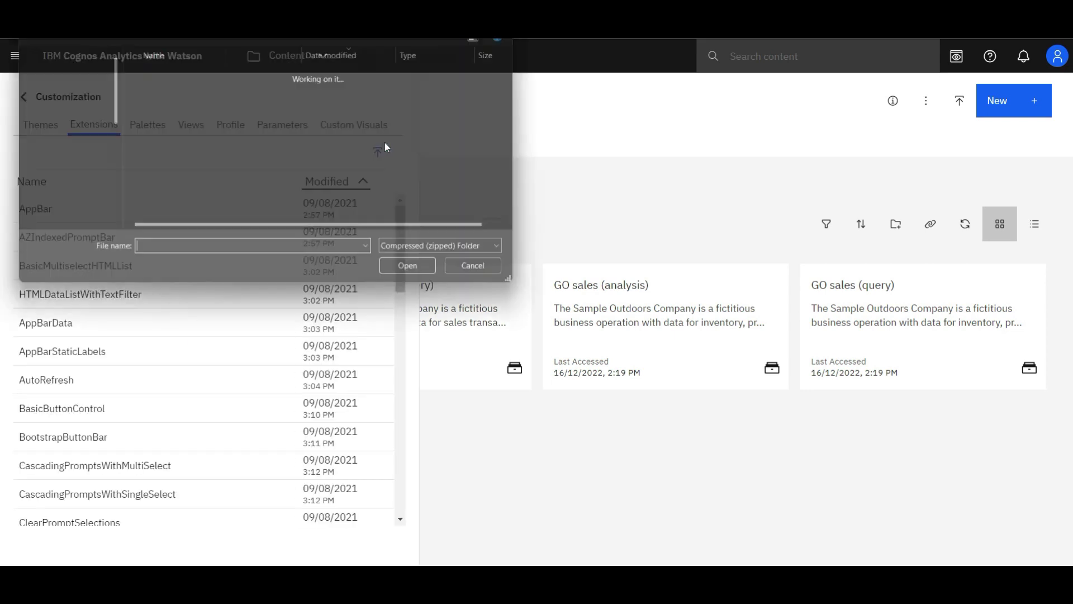
click(274, 92)
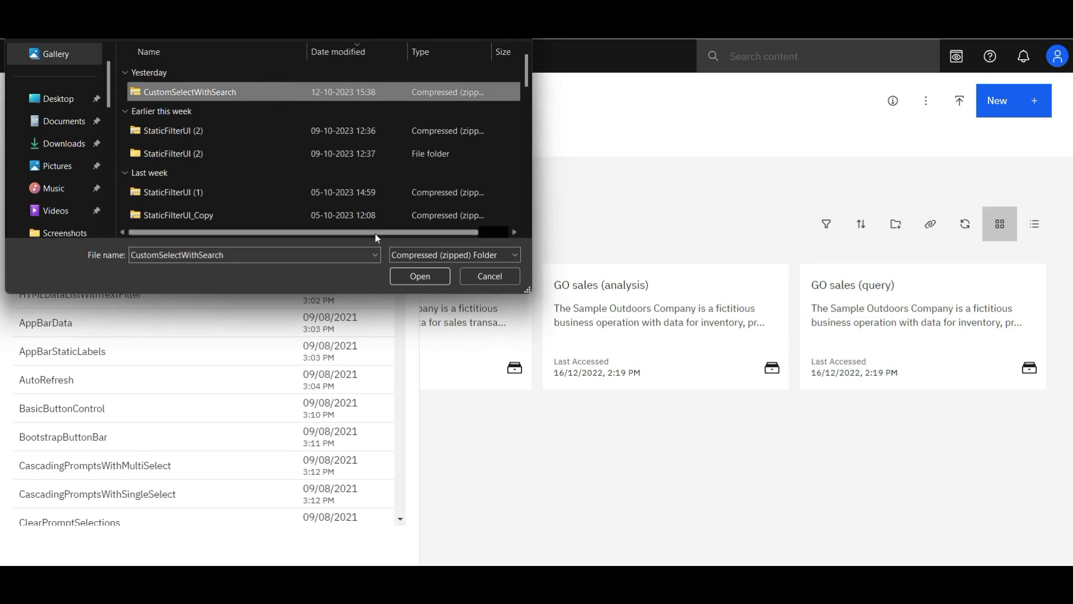
click(411, 274)
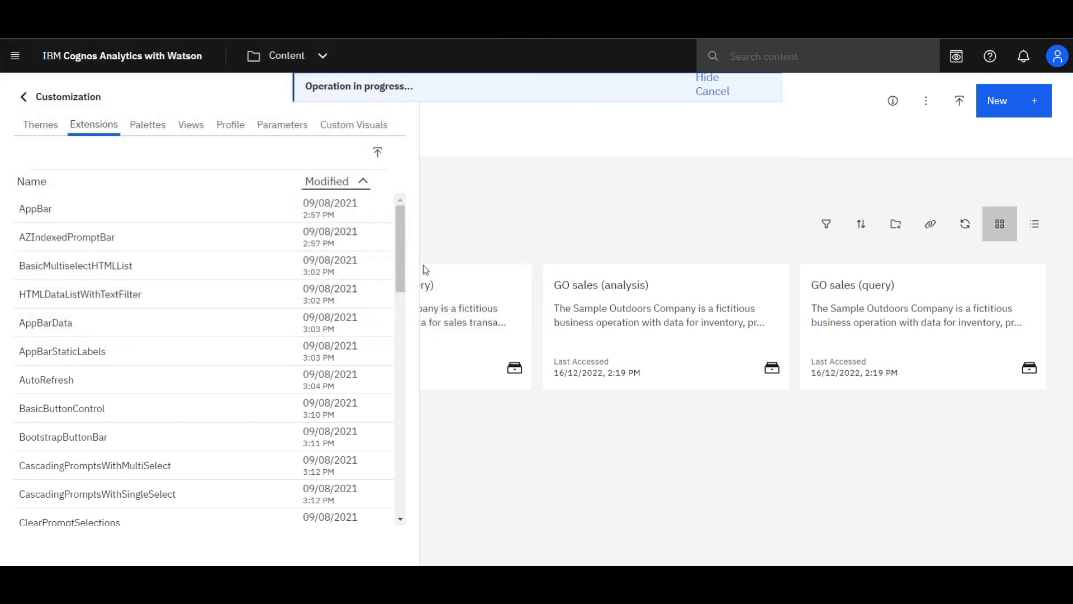
click(518, 243)
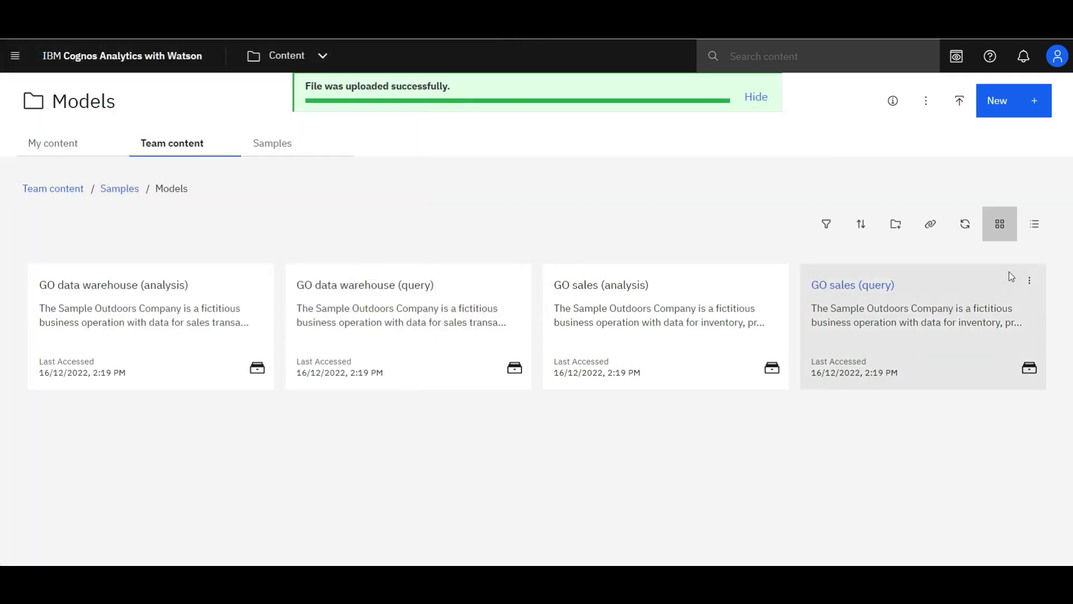
click(1030, 282)
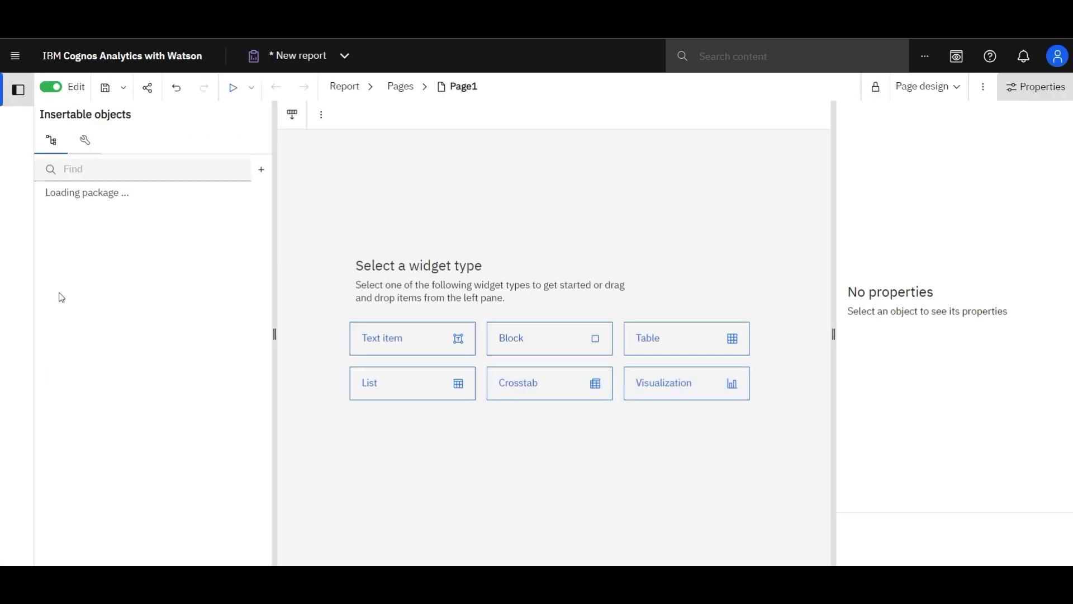
Add Sales (query) > Products columns Product line code through Product to the page as a list
click(58, 257)
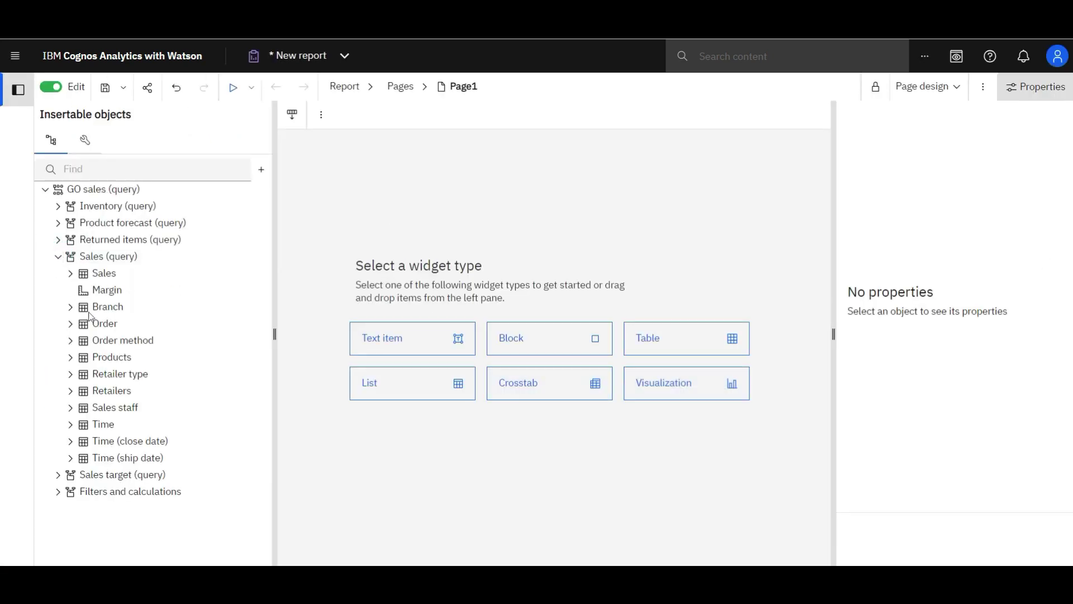
click(71, 357)
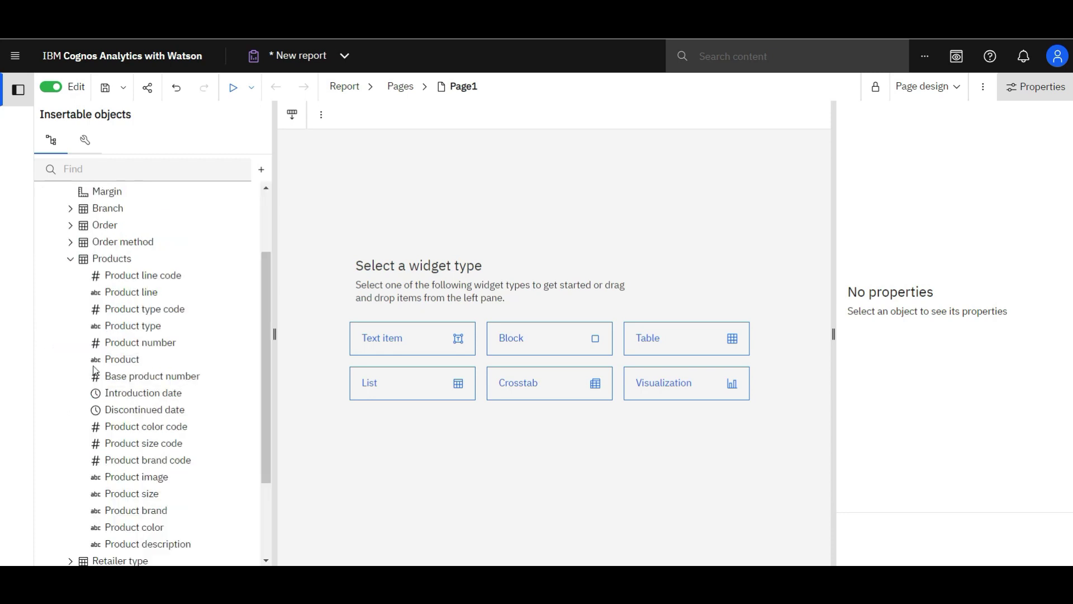
shift+click(122, 359)
mouse_move(127, 337)
mouse_down()
mouse_move(265, 325)
mouse_move(367, 236)
mouse_up()
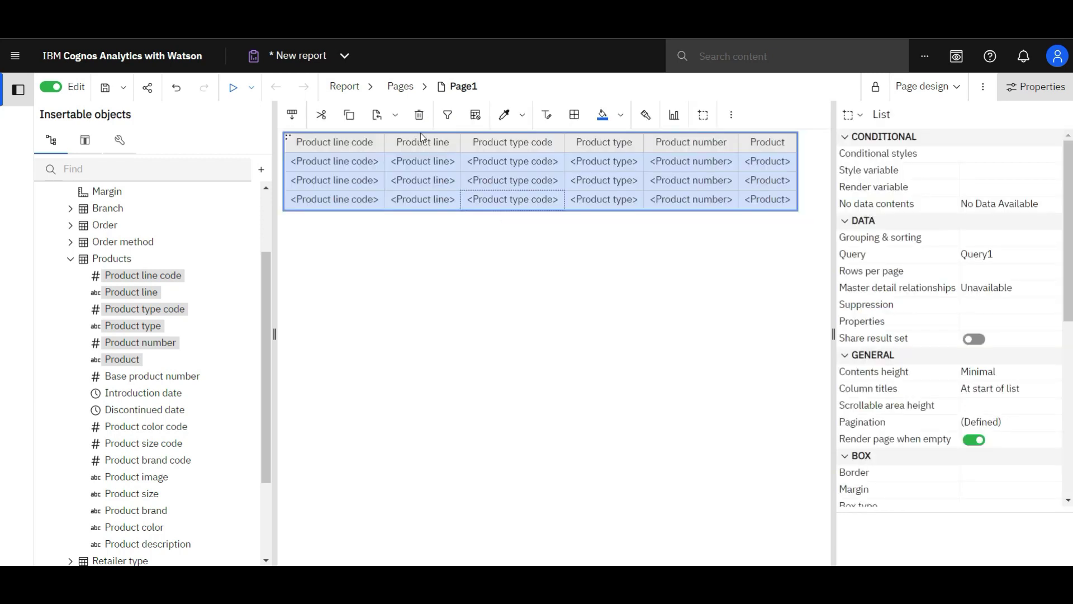
Add the detail filter [Product line] in ?PL? to Query1 and set its usage to Optional
click(361, 87)
click(378, 223)
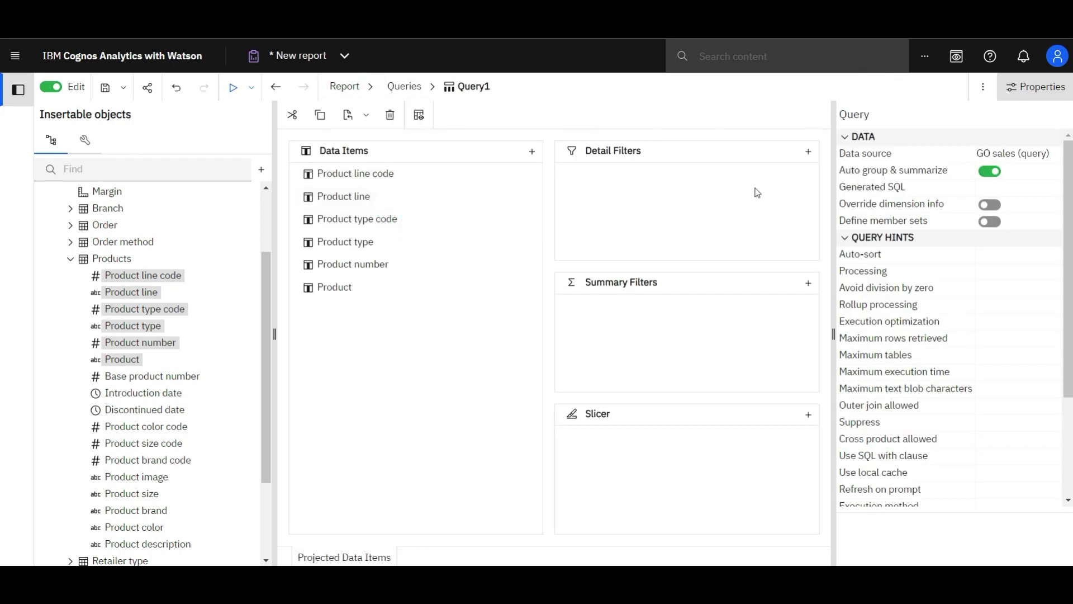
click(809, 152)
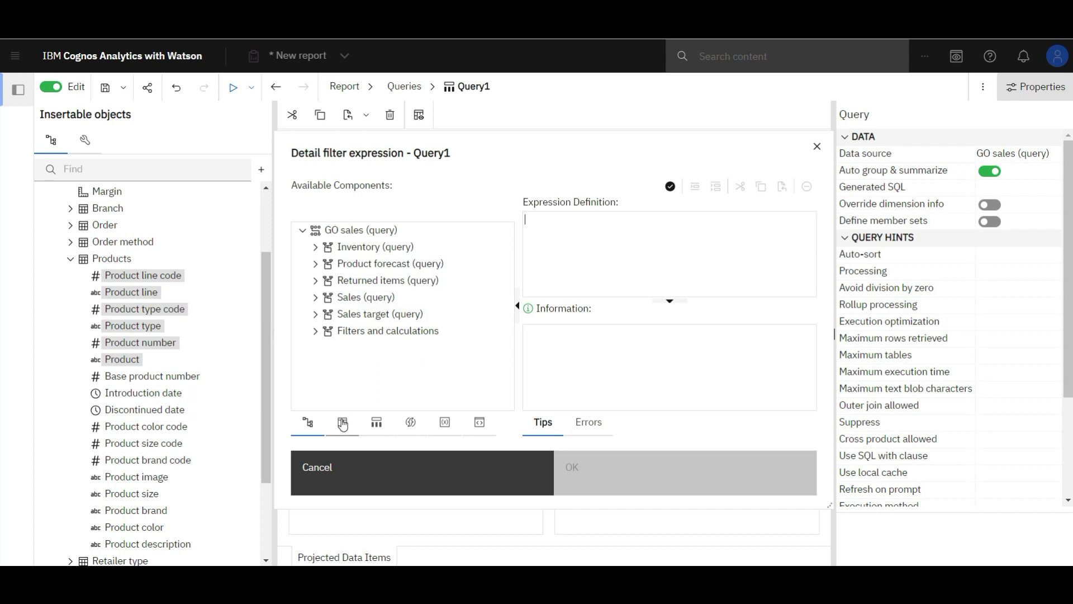
click(342, 422)
drag(358, 230, 585, 230)
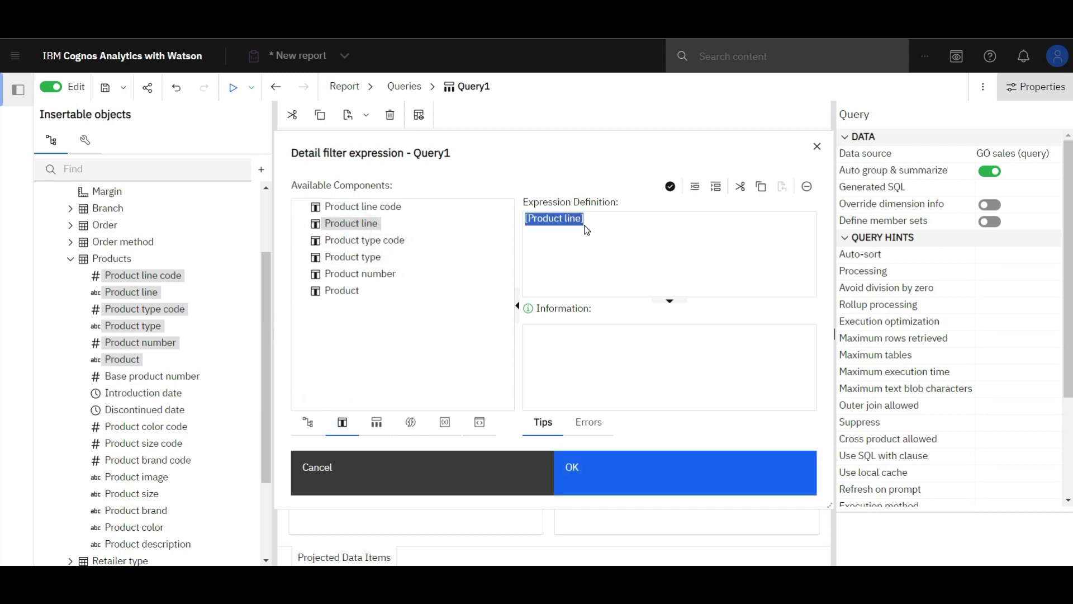
click(585, 230)
text(in)
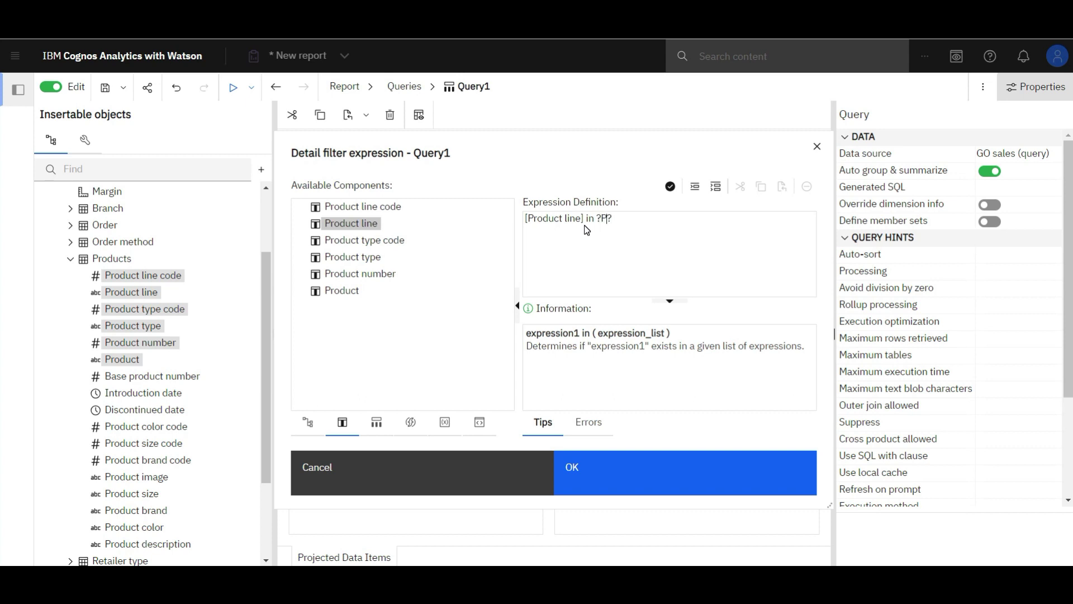
click(676, 485)
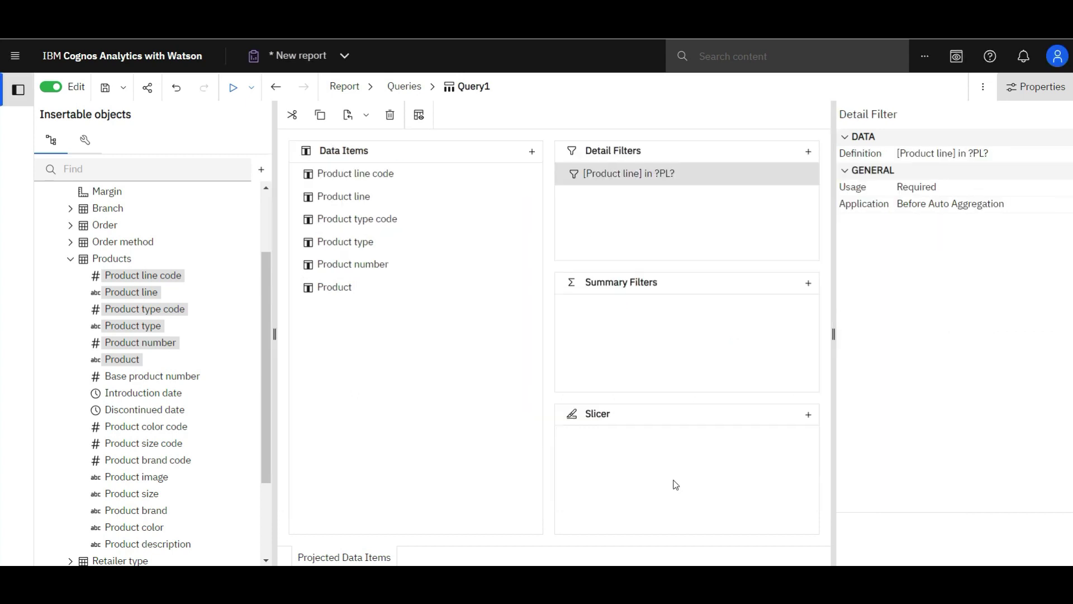
click(935, 195)
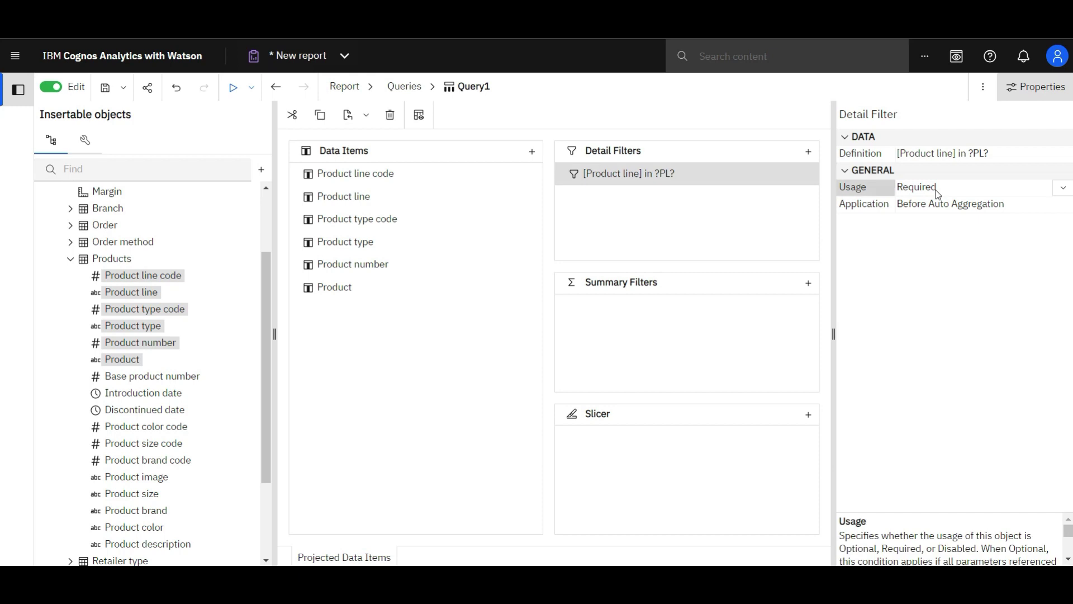
click(348, 93)
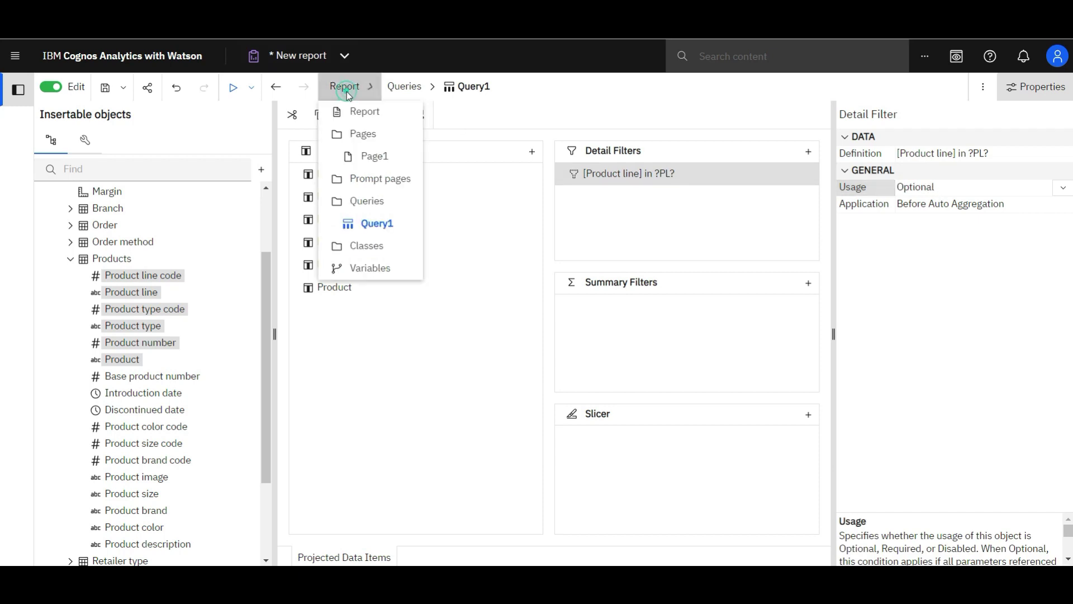
On Page1, insert a Block above the list holding an Advanced Custom control
click(377, 162)
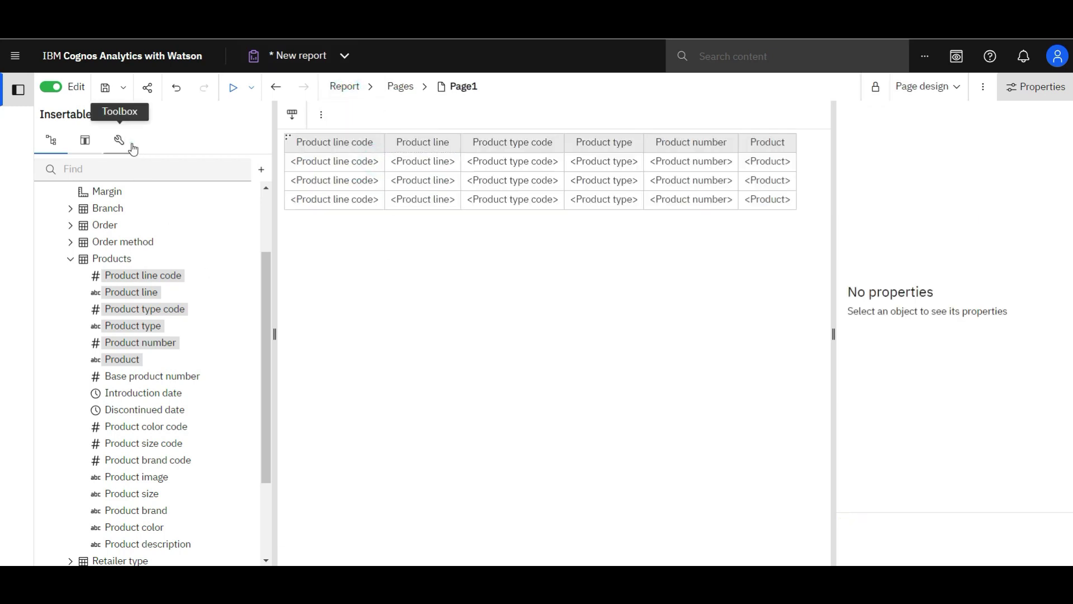
click(120, 141)
drag(117, 225, 331, 134)
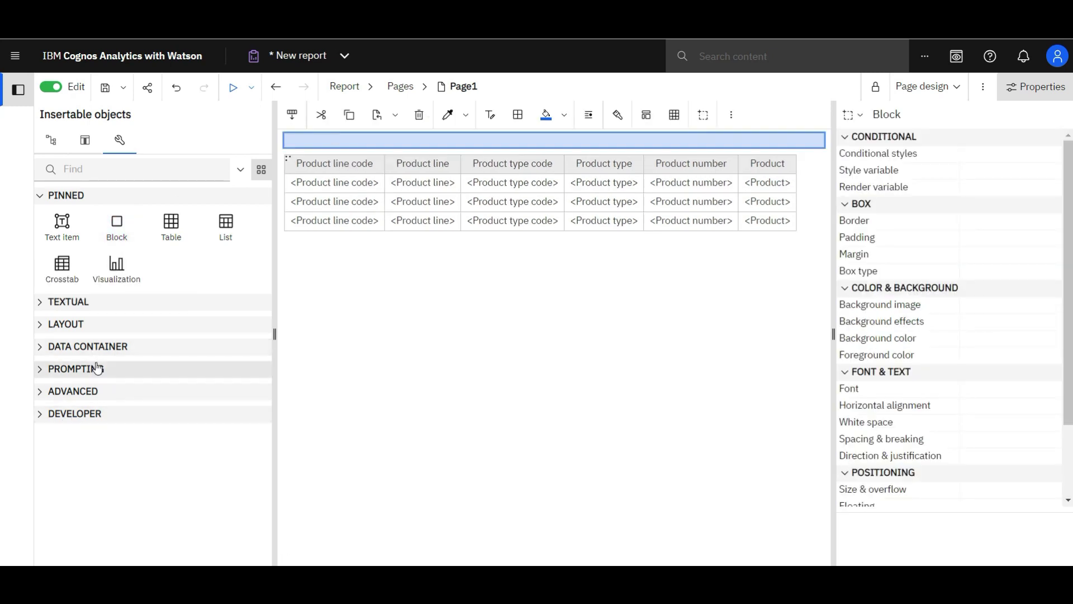
click(96, 392)
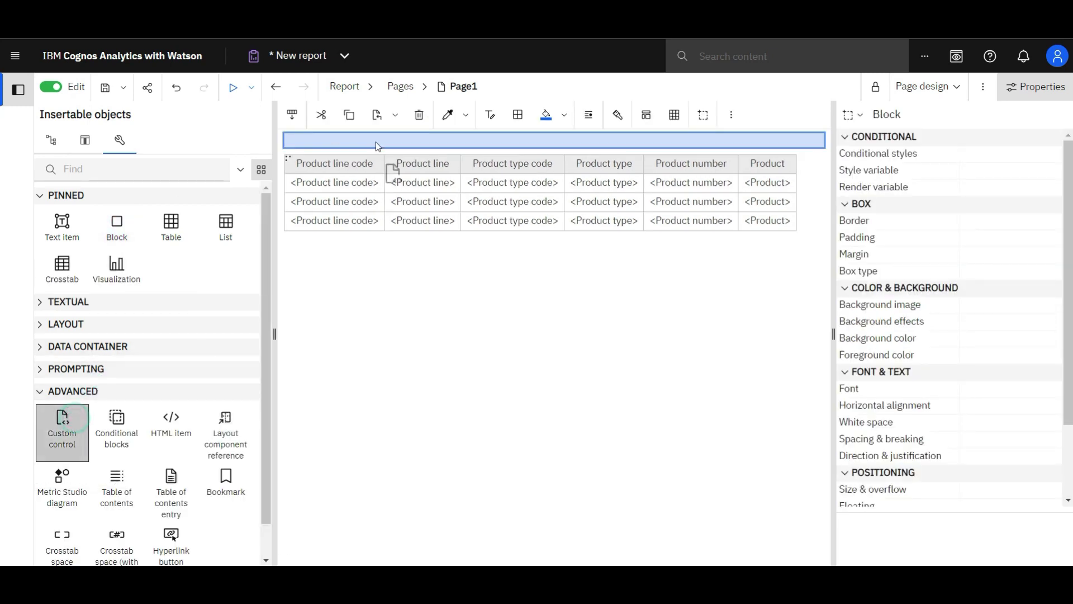
drag(62, 424, 378, 141)
Set the custom control's Module path to the CustomSelectWithSearch path copied from the notes
click(1058, 188)
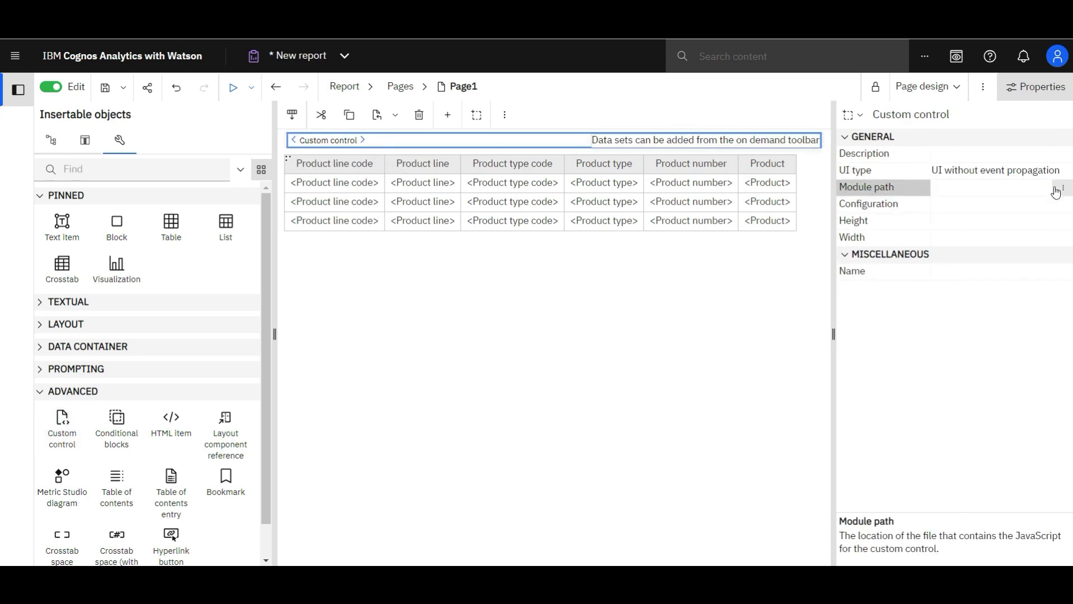
key(alt+Tab)
key(alt+Tab)
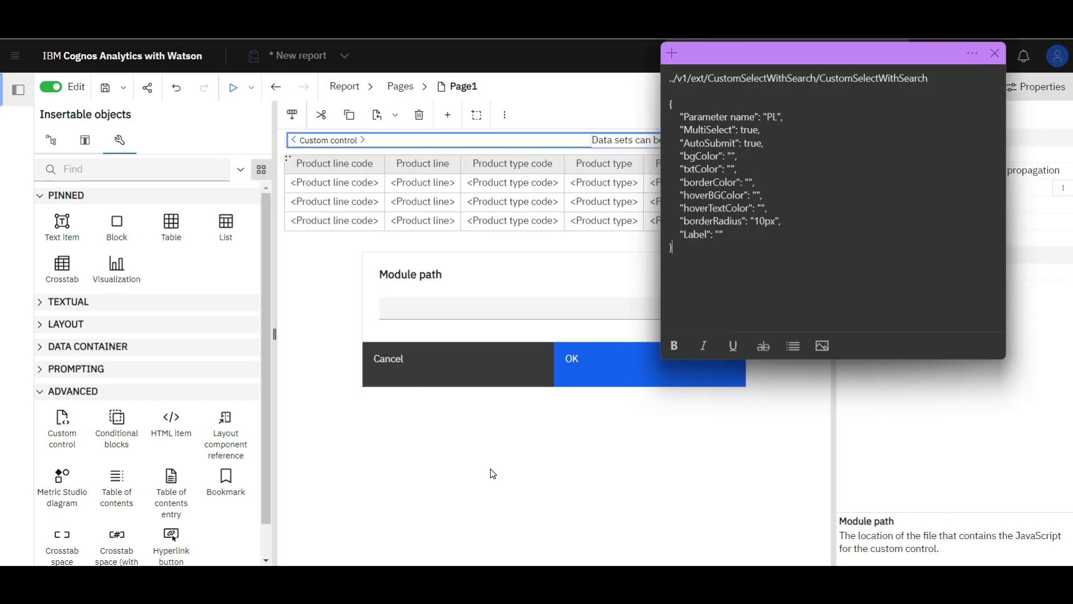
drag(928, 78, 669, 78)
key(ctrl+c)
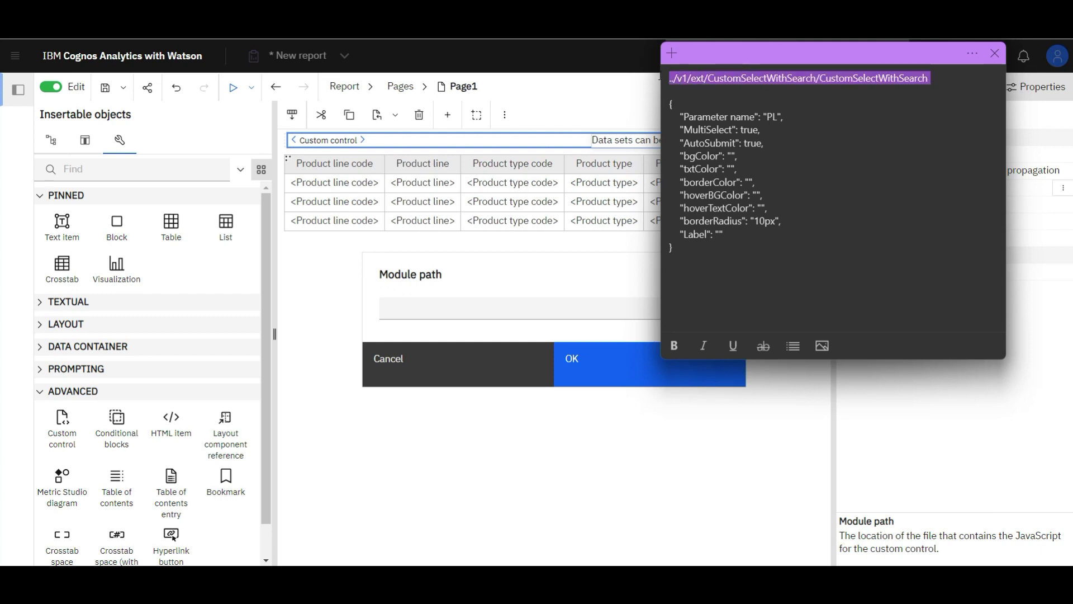
key(alt+Tab)
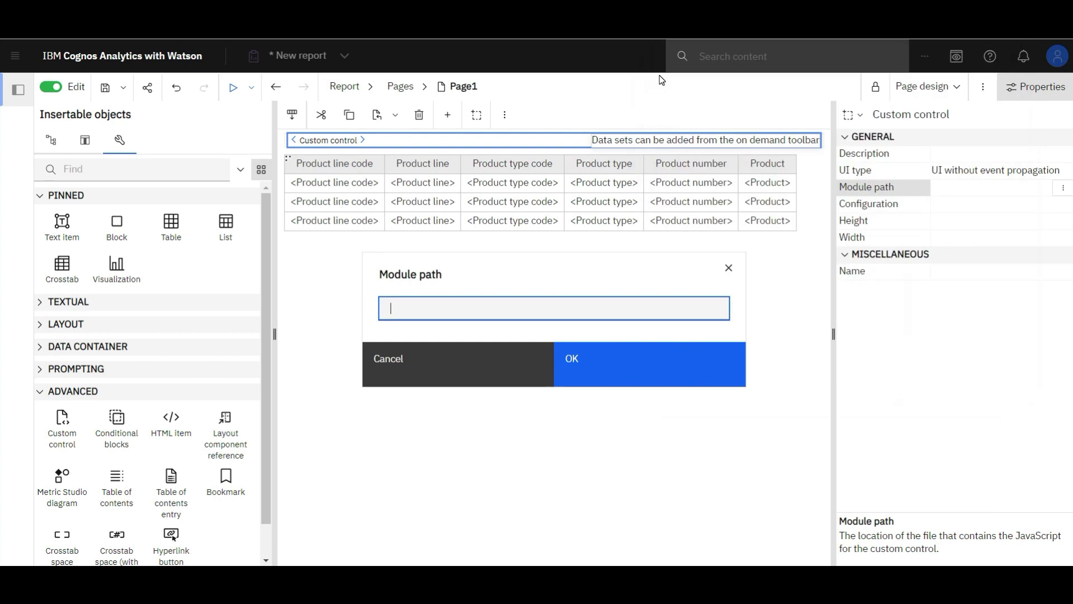
key(ctrl+v)
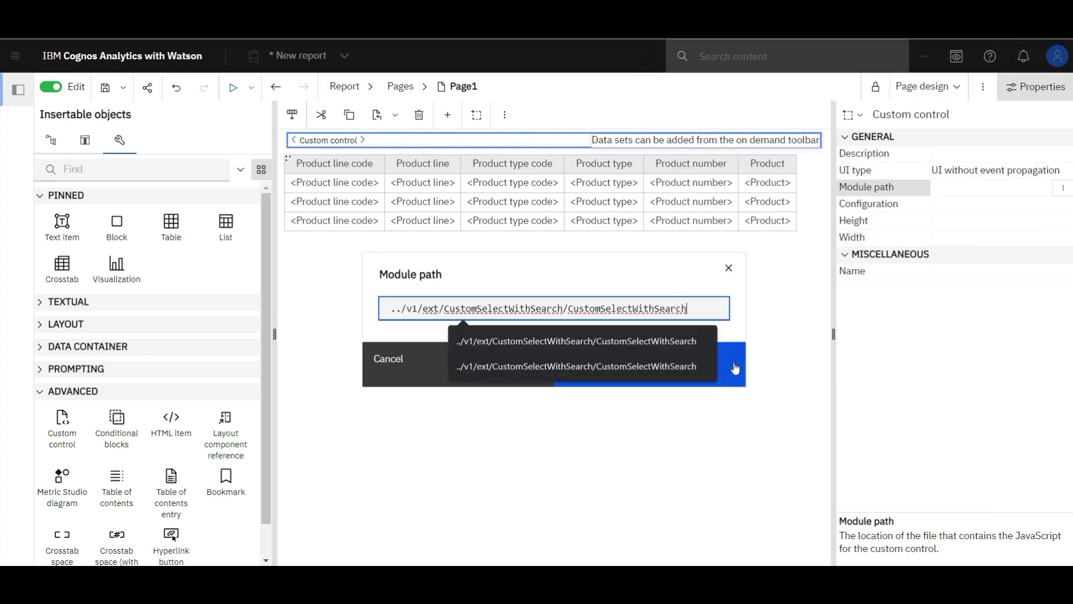
click(734, 365)
click(1065, 206)
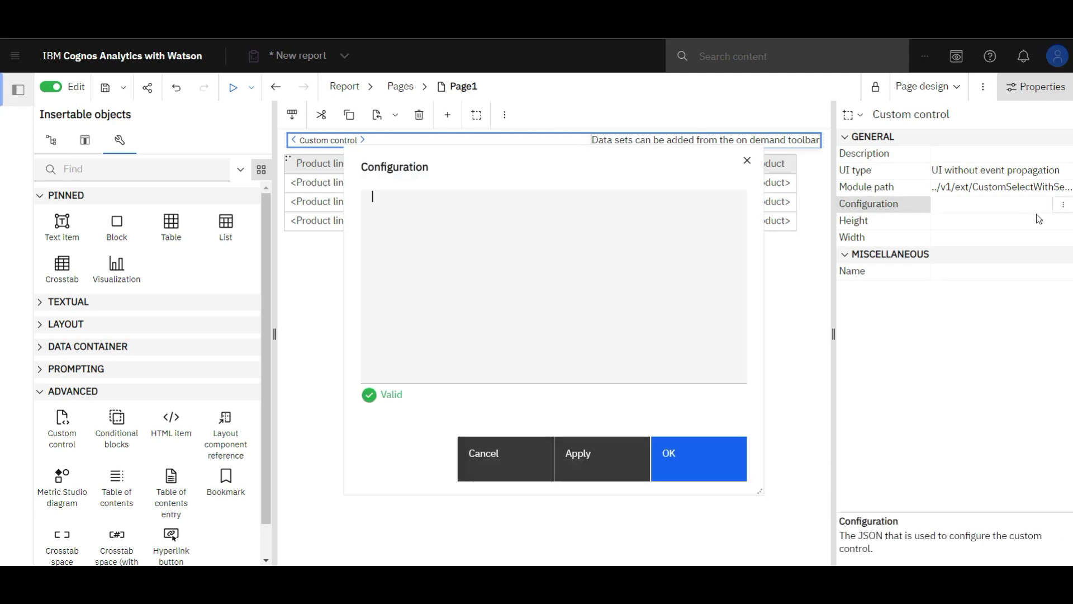
key(alt+Tab)
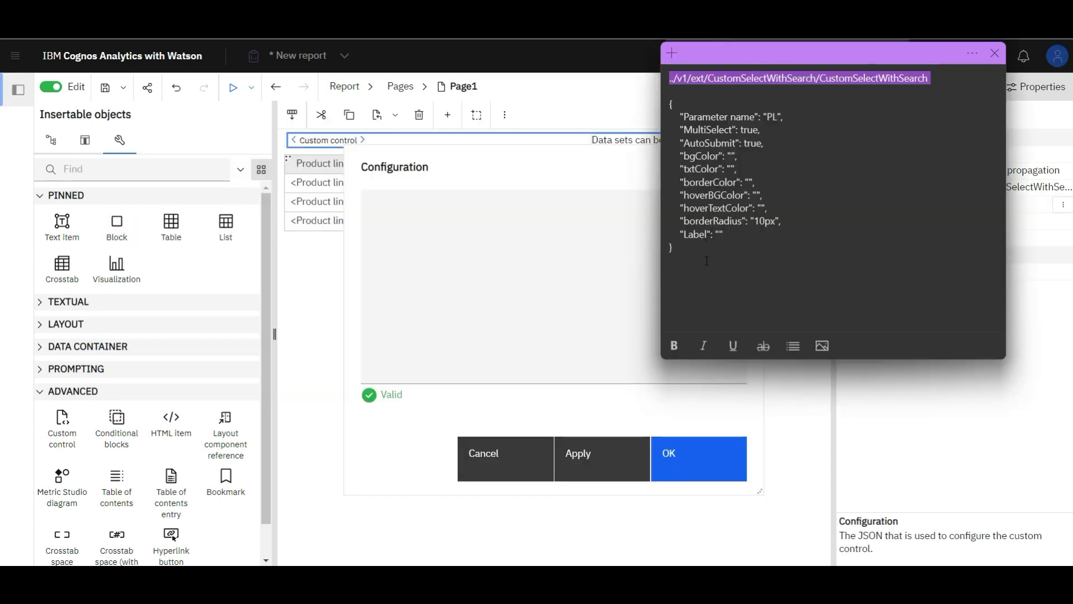
Paste the notes' JSON for parameter PL, with multi-select and auto-submit, into Configuration
drag(707, 261, 667, 102)
key(ctrl+c)
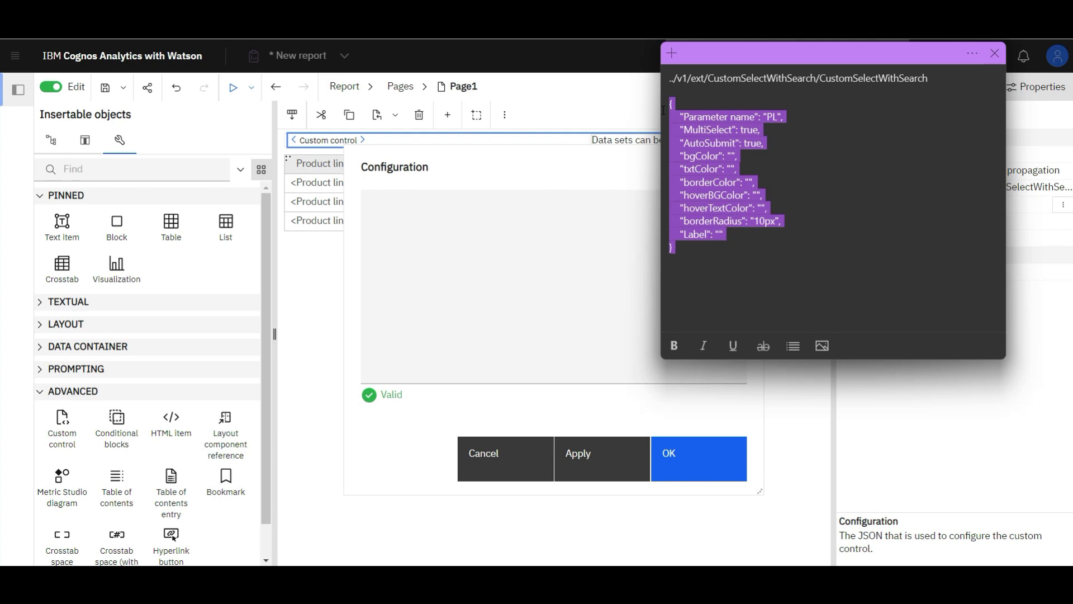
key(alt+Tab)
key(ctrl+v)
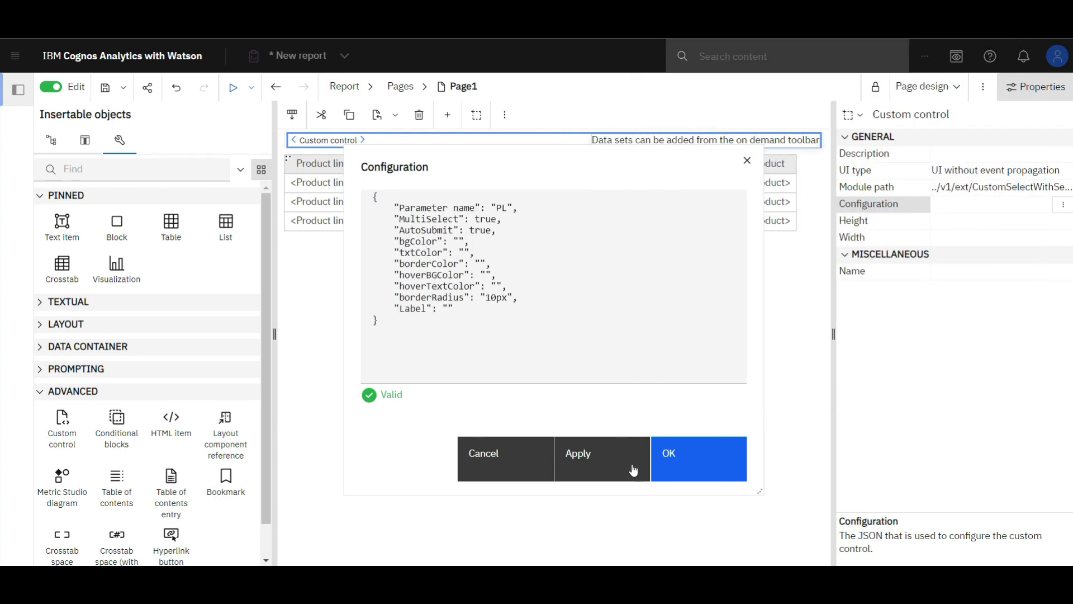
click(696, 461)
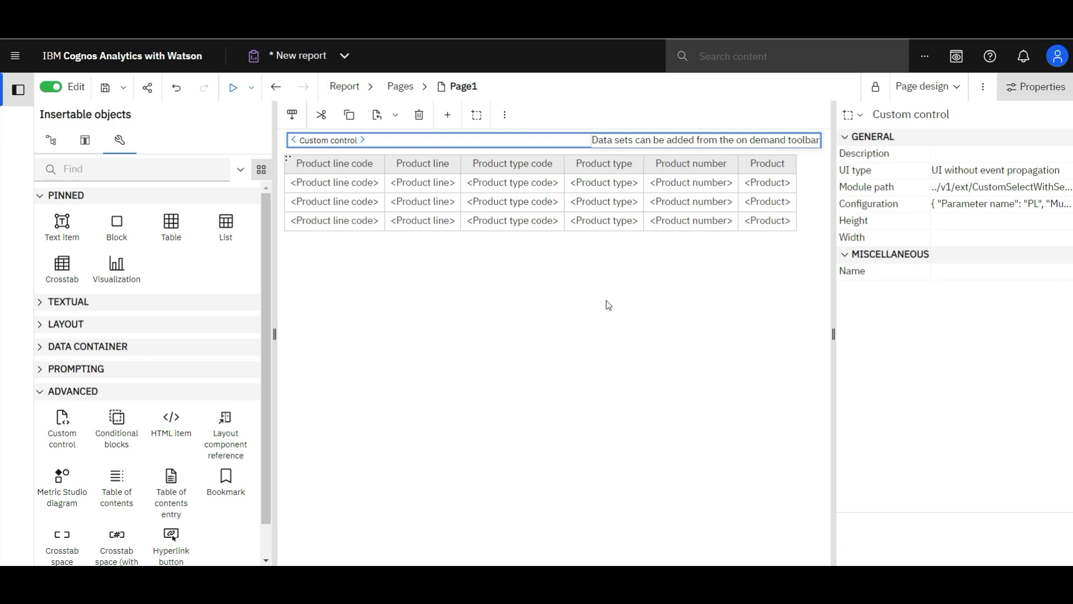
Drag Product line from the Source tree into Data set1's Categories
click(448, 115)
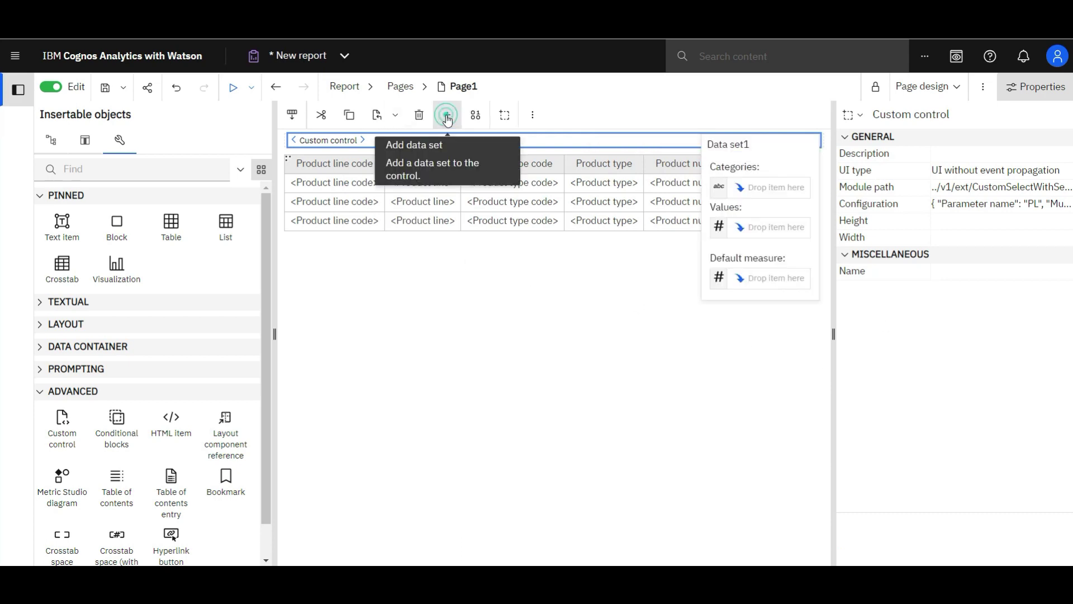
click(58, 135)
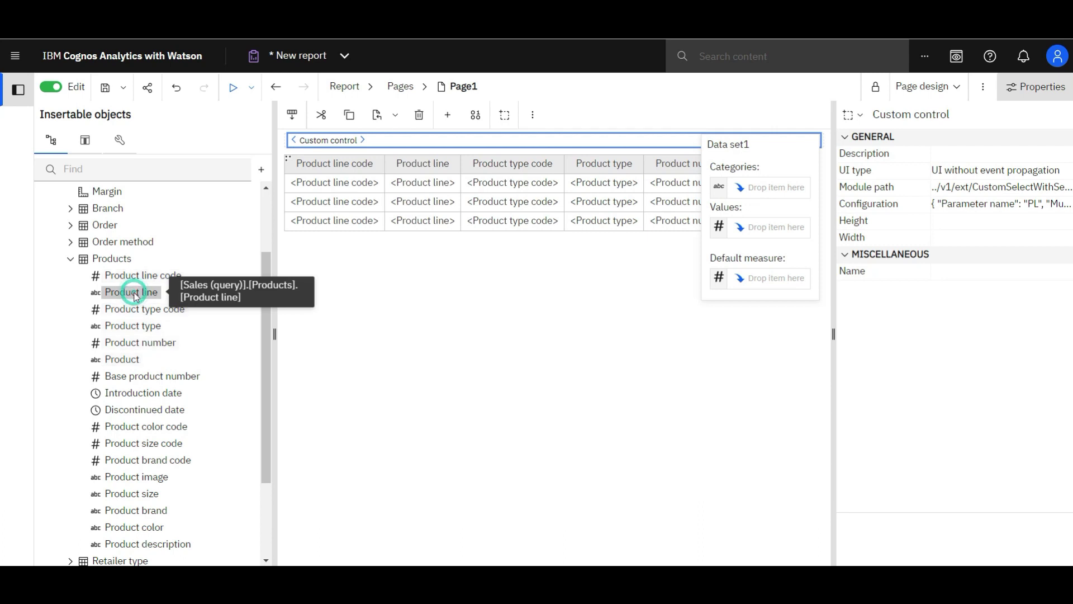
drag(135, 294, 757, 189)
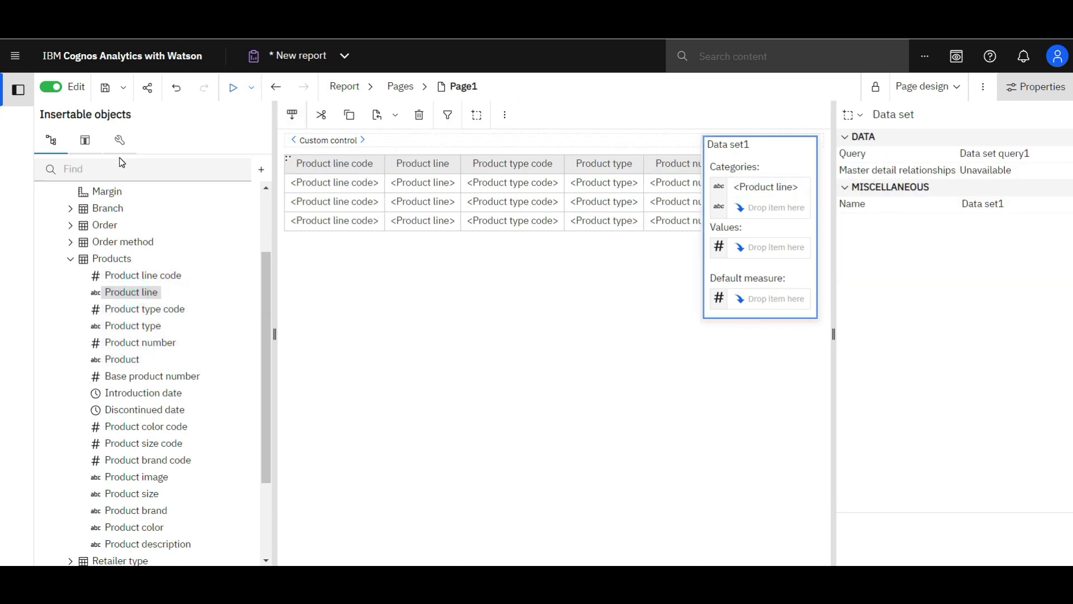
click(119, 140)
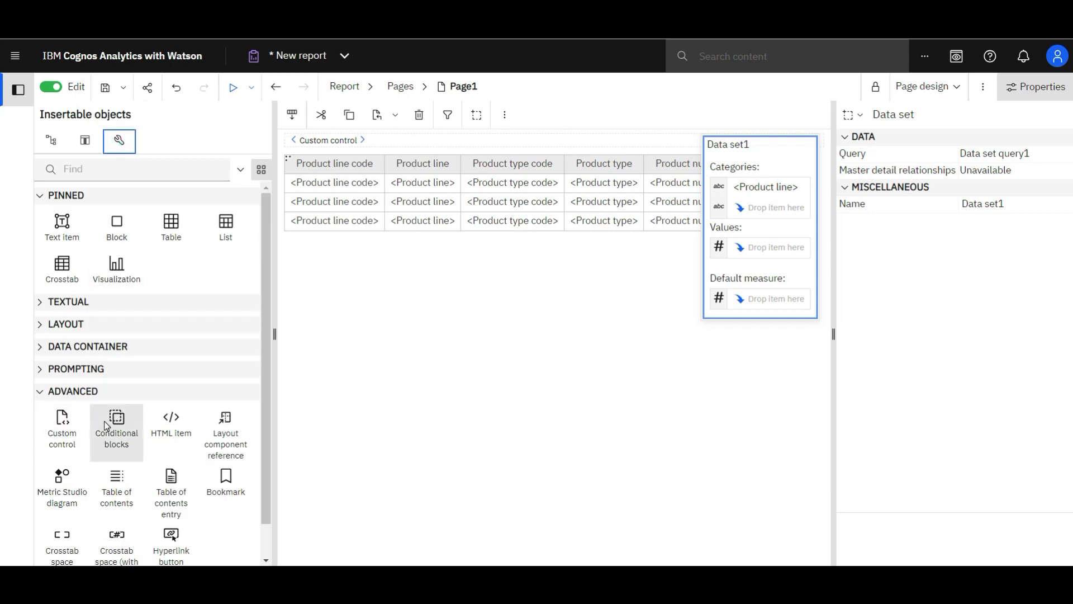
scroll(105, 426, down, 1)
Insert a value prompt below the list that uses the existing PL parameter
click(94, 333)
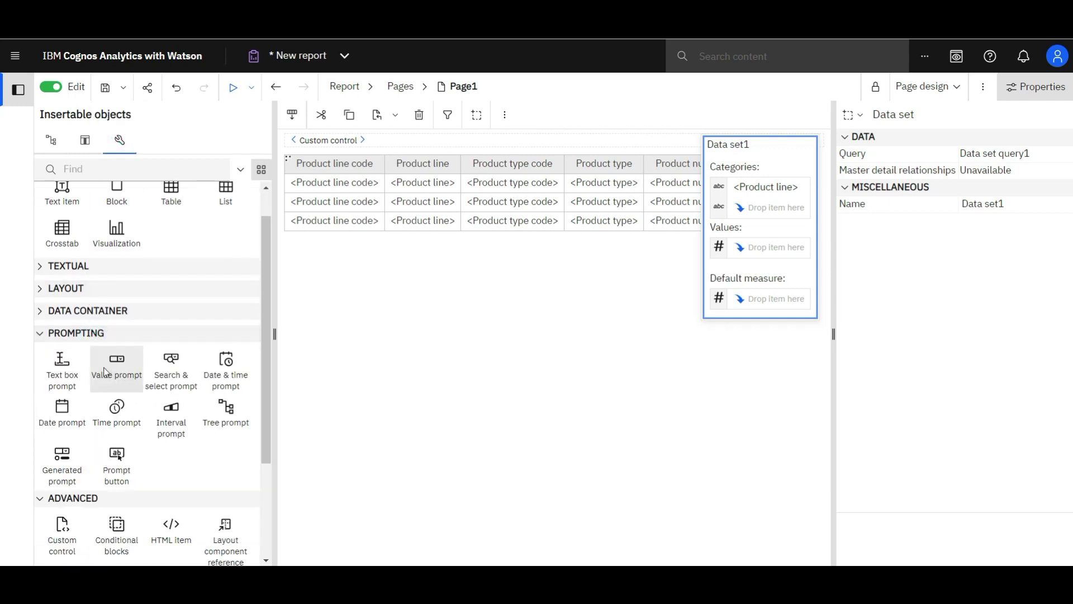
drag(104, 371, 323, 310)
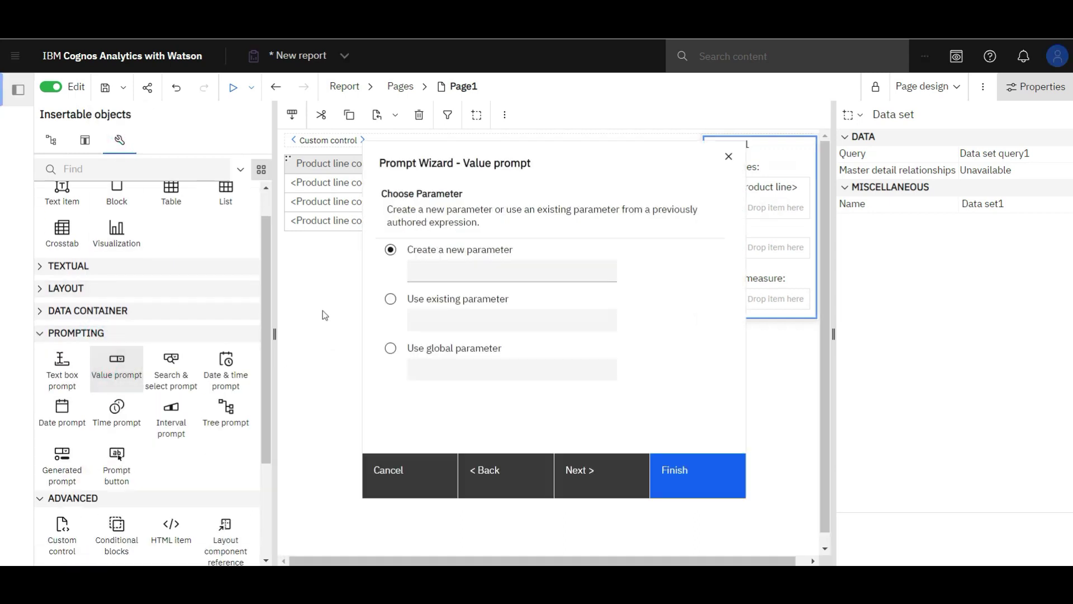
click(390, 299)
click(451, 319)
click(456, 364)
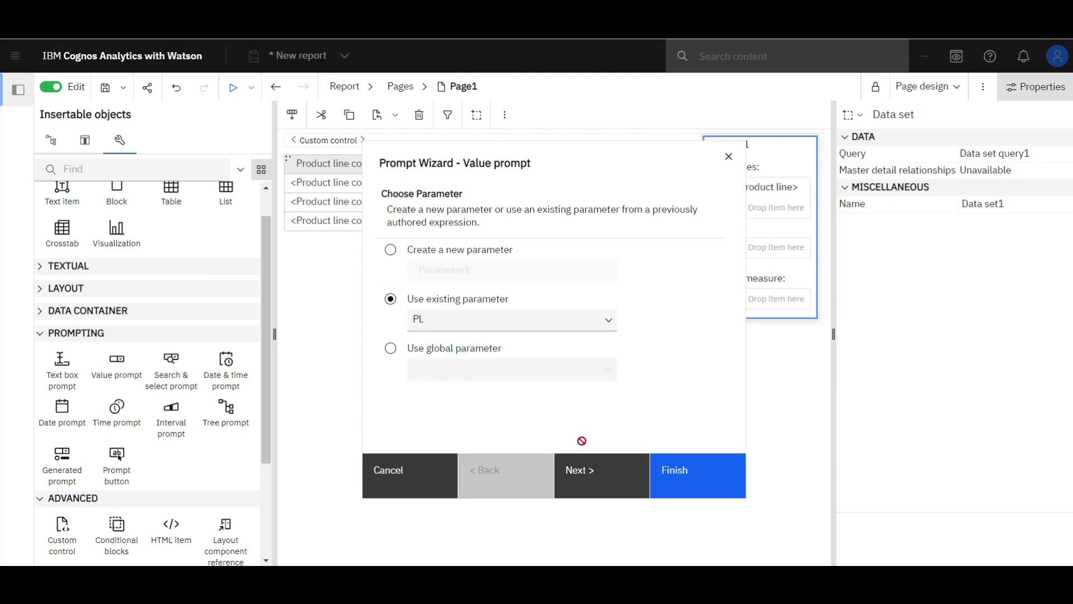
click(696, 477)
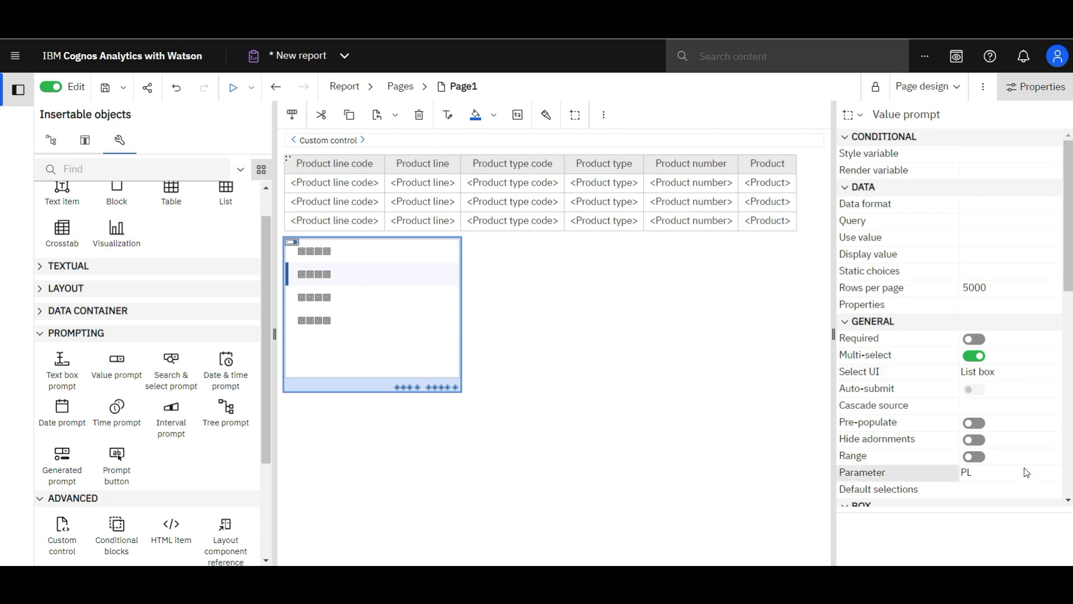
scroll(992, 426, down, 1)
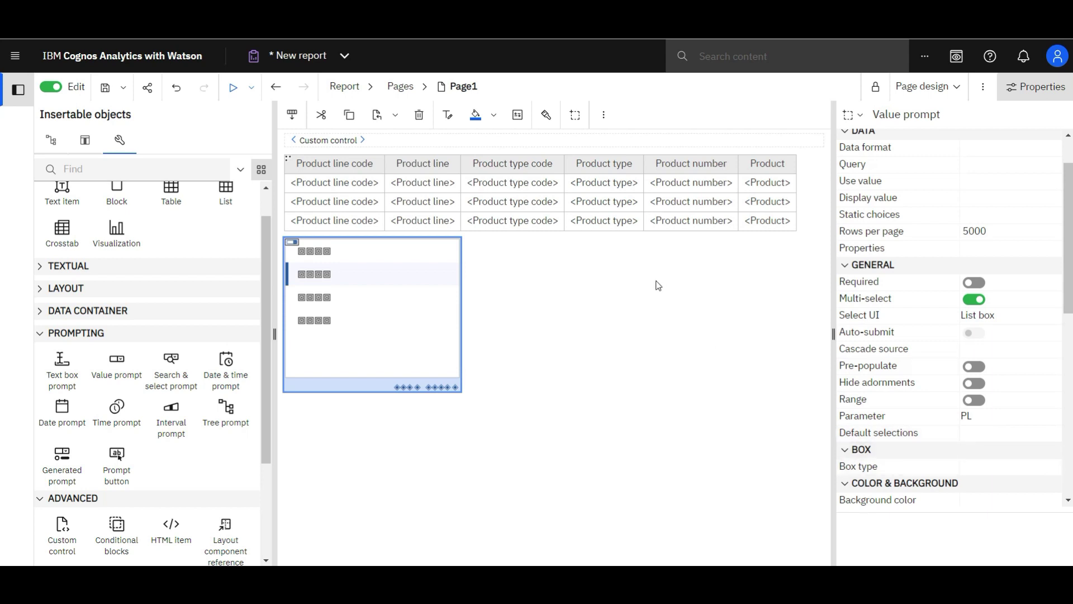
Set the value prompt's Box type to None
click(1053, 469)
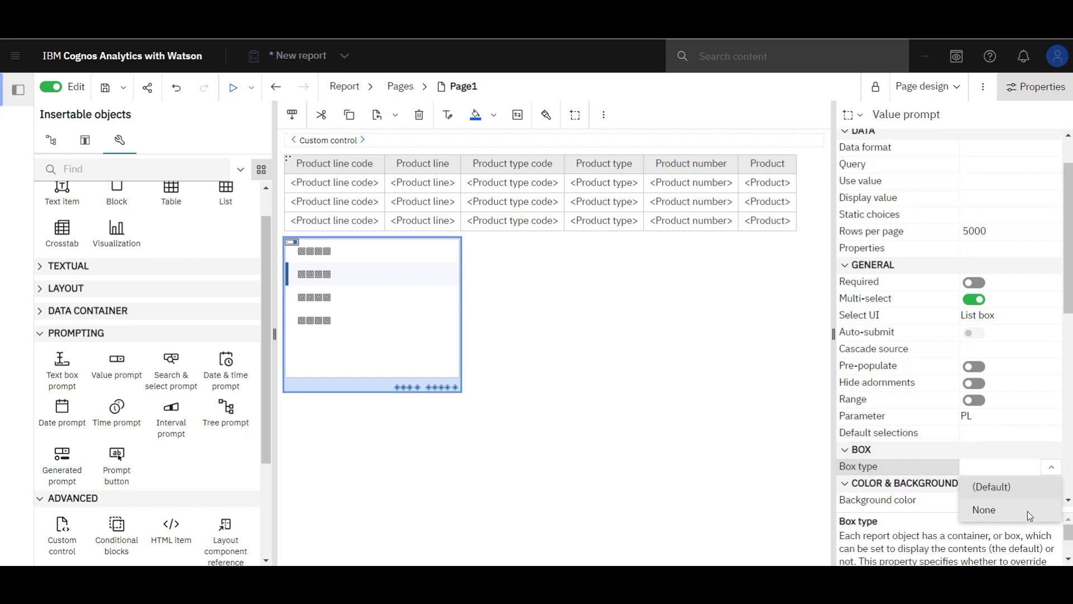
click(984, 510)
click(605, 426)
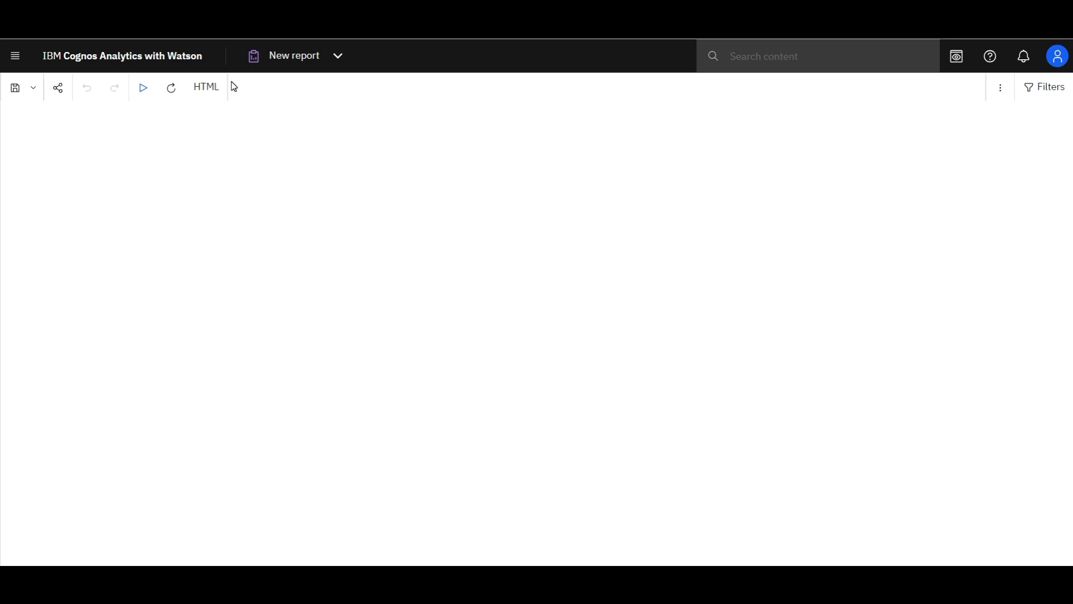
Filter the list to Camping Equipment and Golf Equipment via the Product line dropdown
click(73, 139)
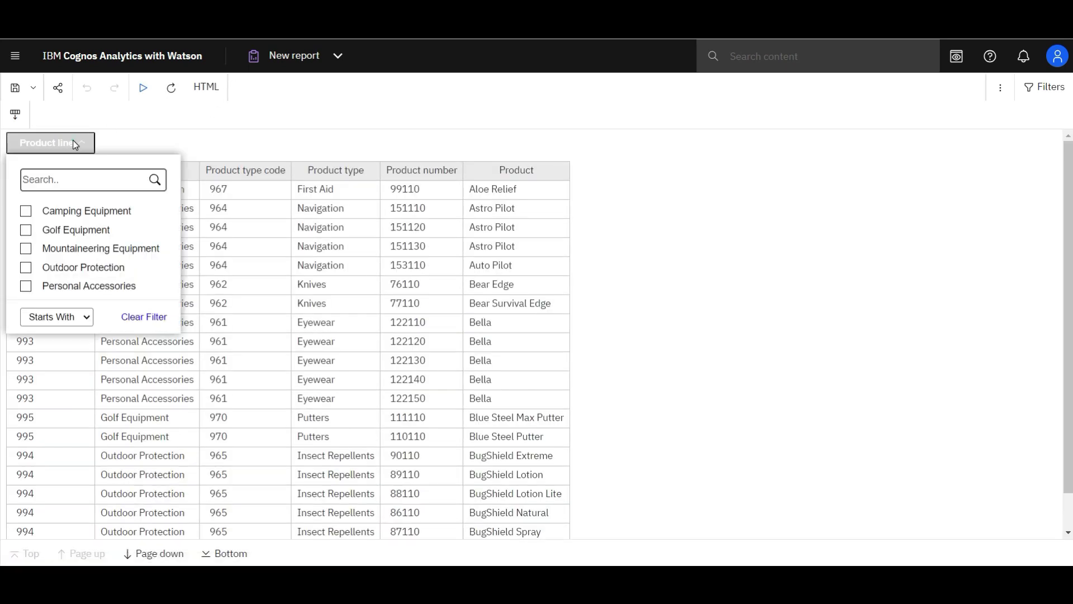
click(87, 211)
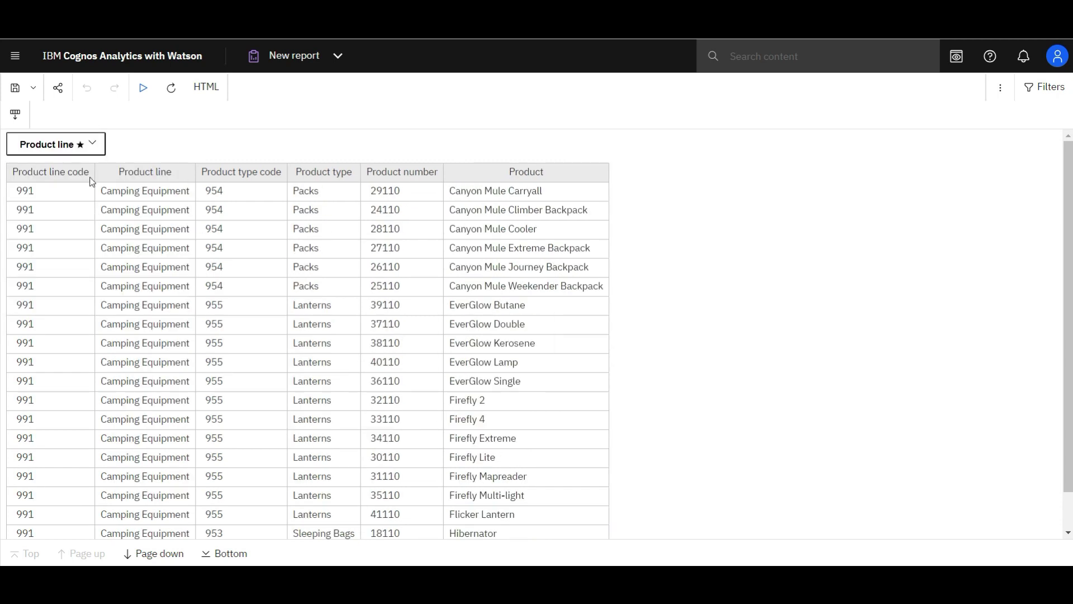
click(84, 148)
click(84, 231)
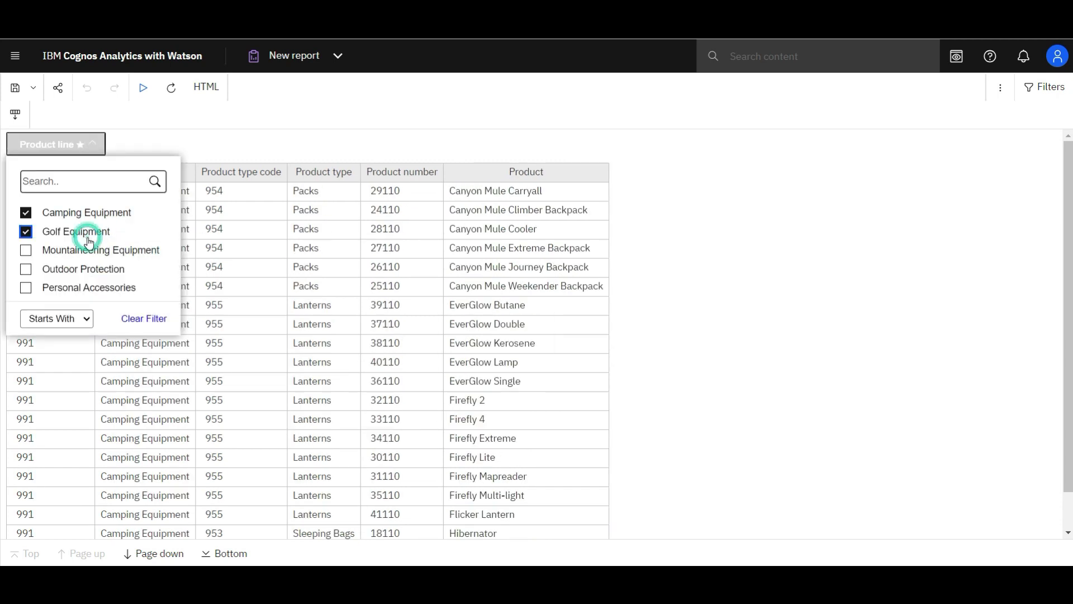
Clear the Product line filter so all product lines show
click(76, 147)
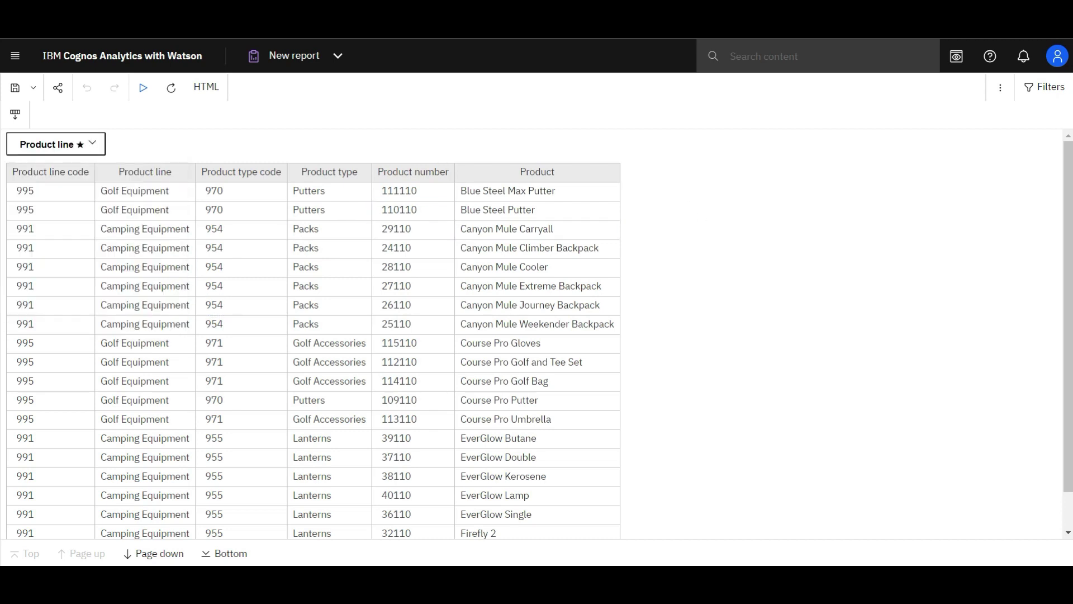
scroll(547, 145, down, 1)
scroll(547, 146, up, 1)
click(55, 143)
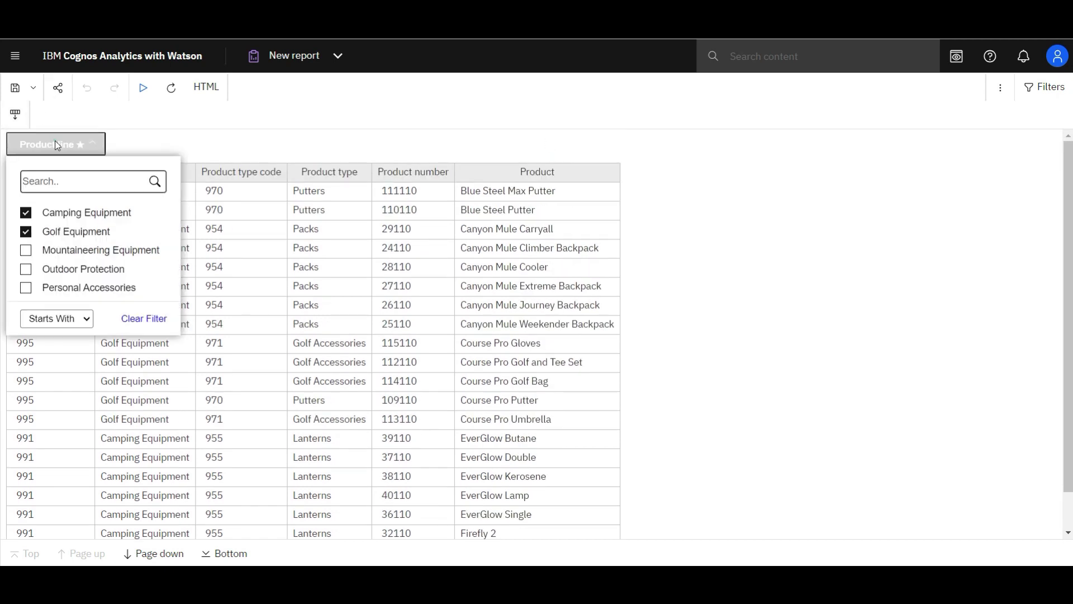
click(156, 321)
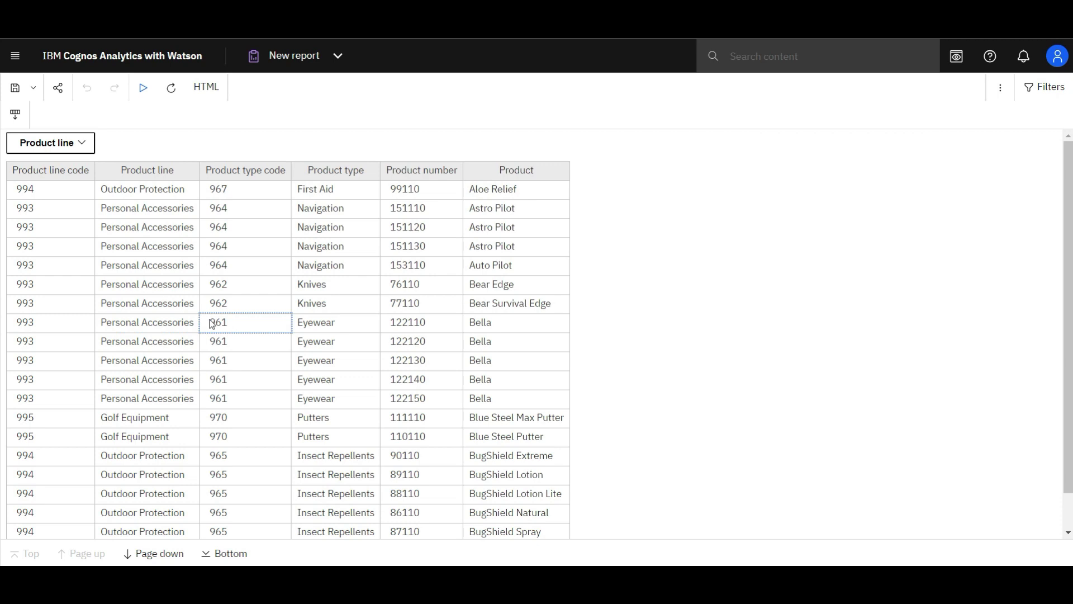
scroll(320, 372, down, 1)
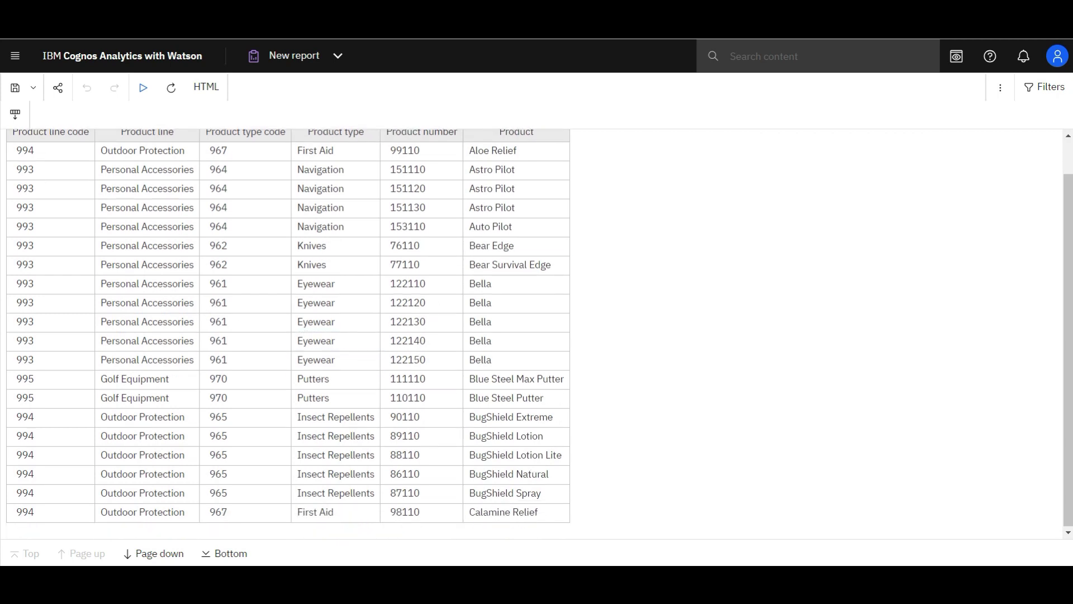
Filter to Product line code 991, Product type code 951 and Product number 3110
click(50, 134)
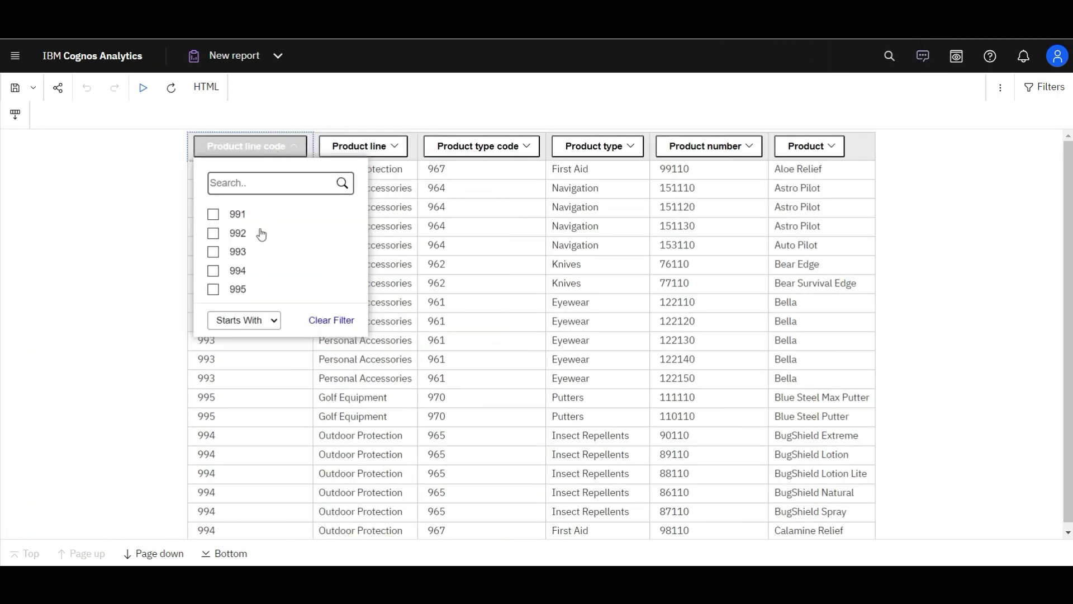
click(236, 218)
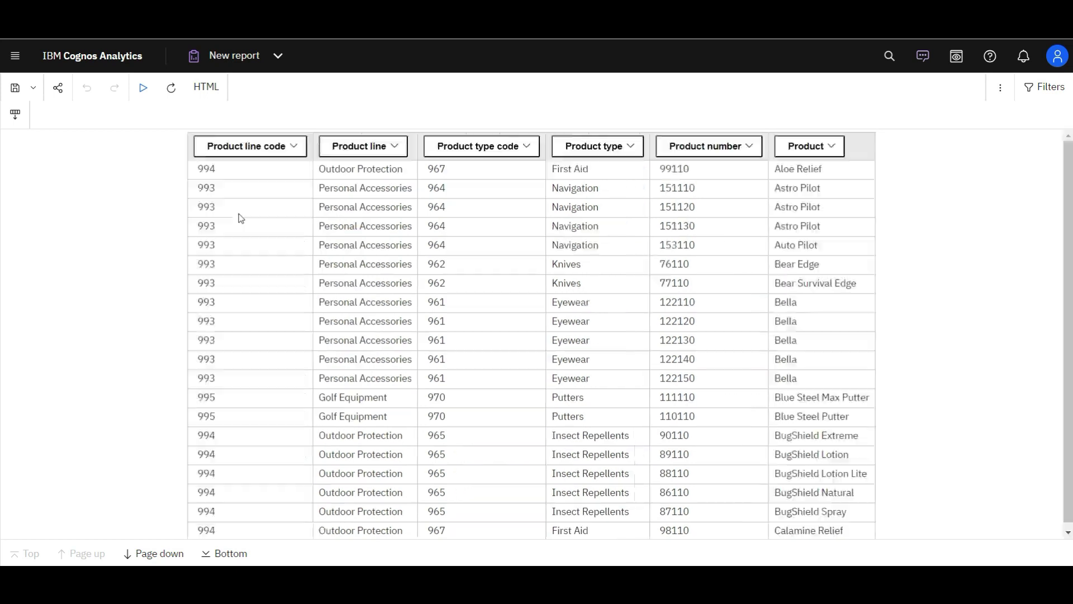
click(458, 147)
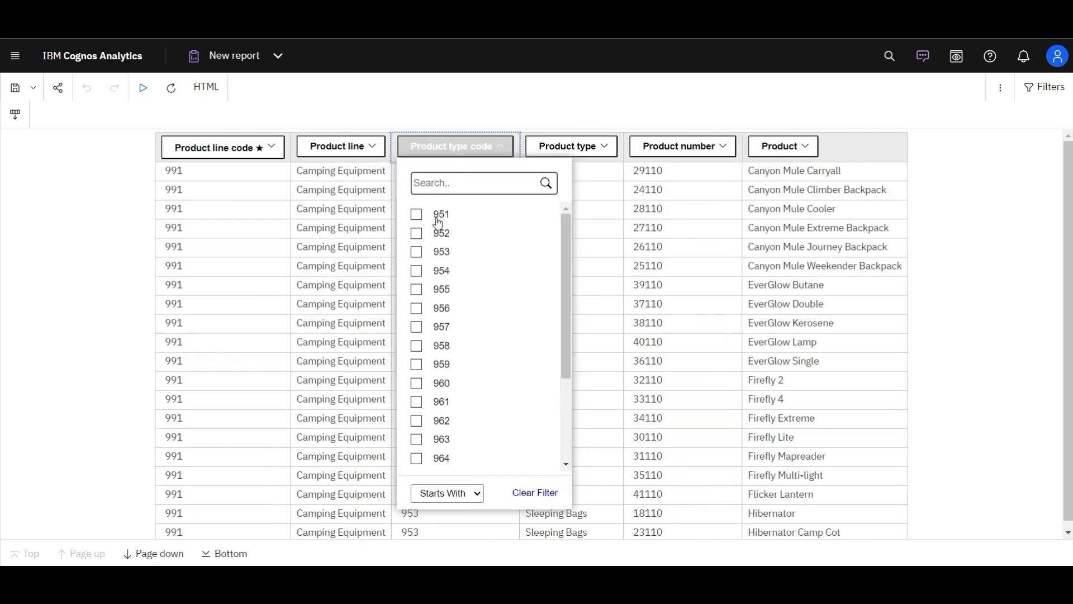
click(440, 216)
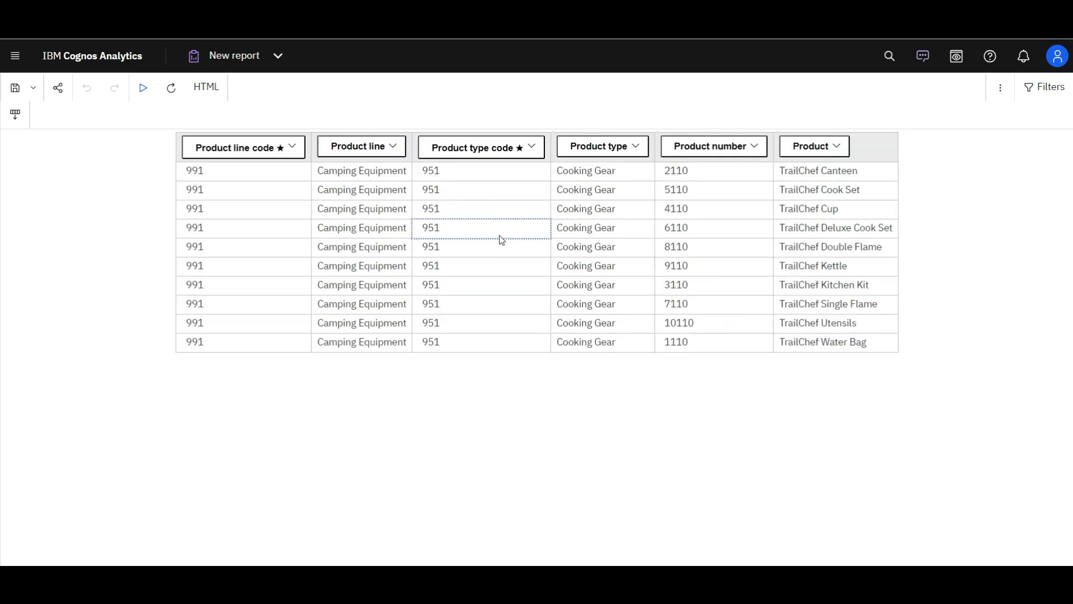
click(693, 149)
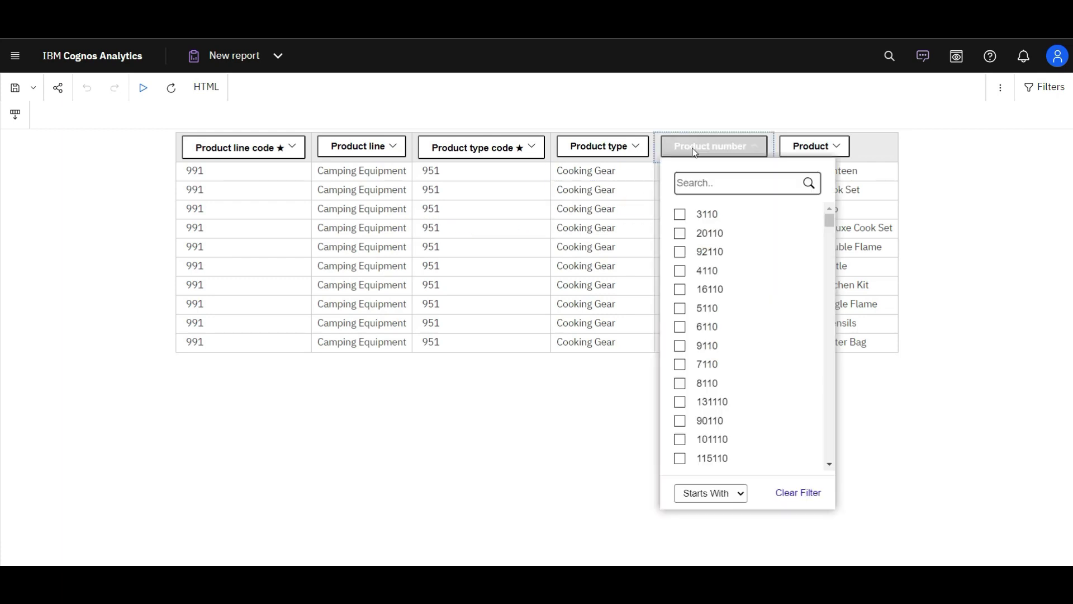
click(710, 216)
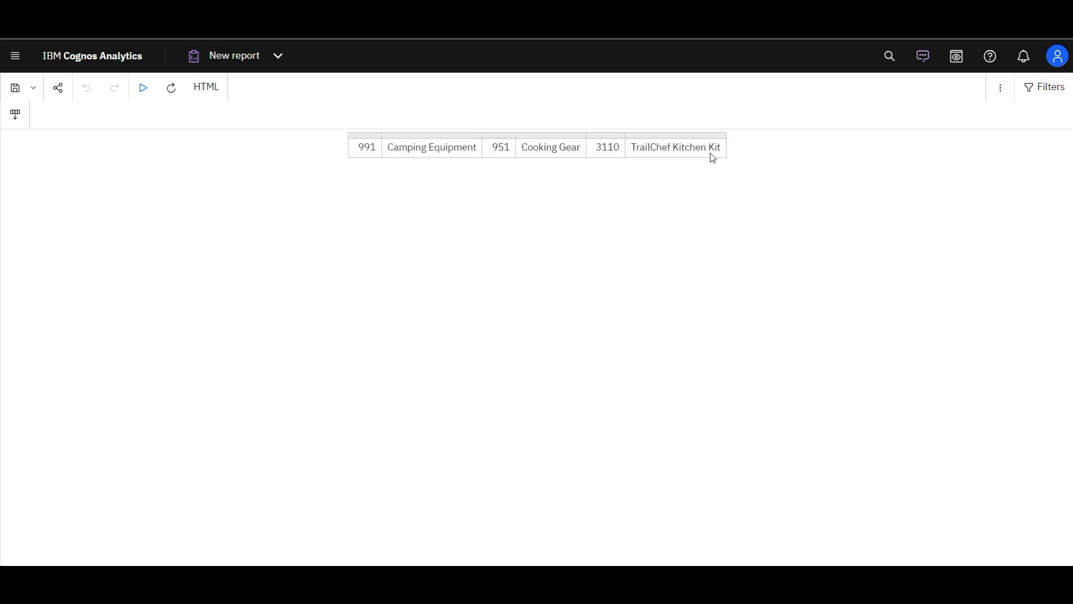
click(577, 316)
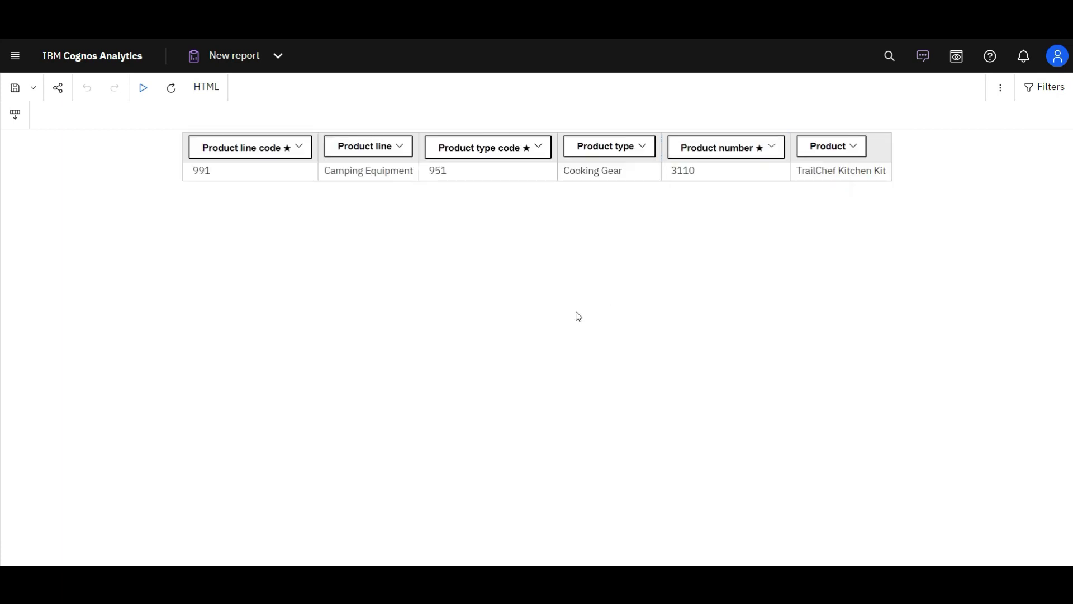
Clear the Product number, Product type code and Product line code filters
click(730, 146)
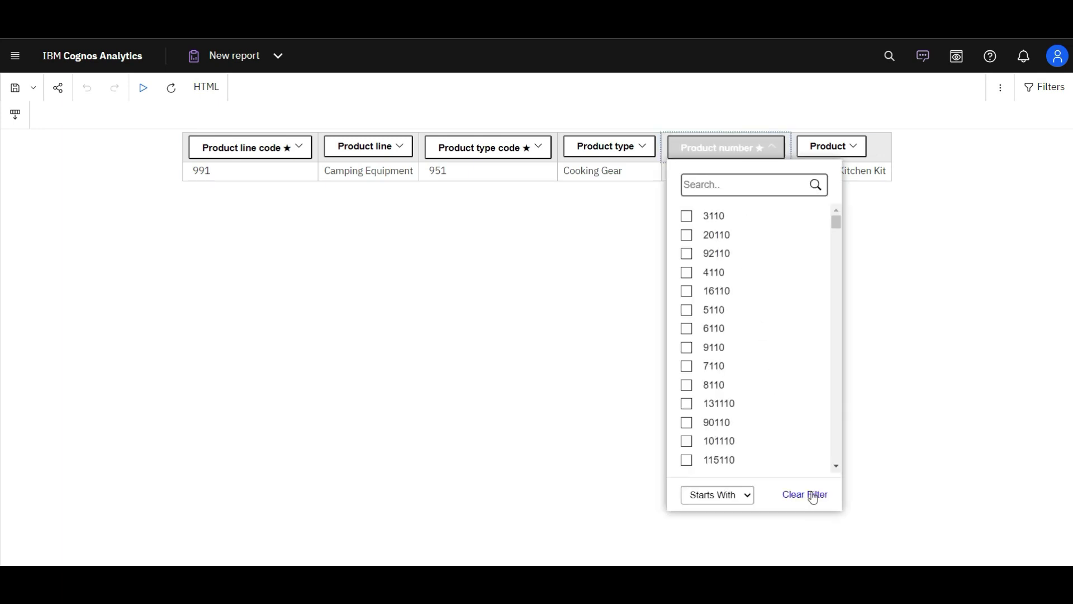
click(518, 148)
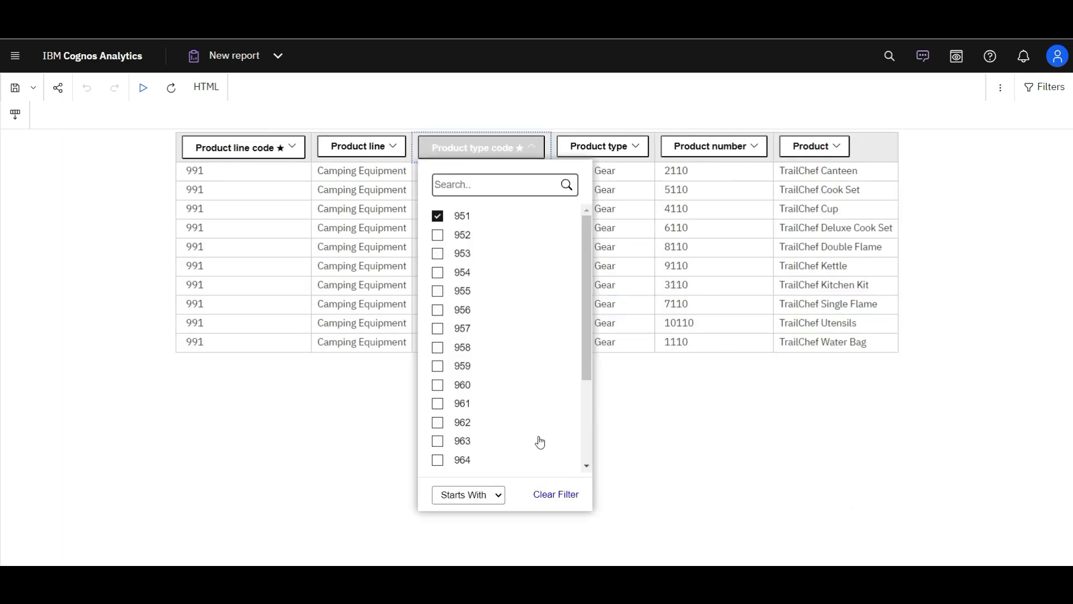
click(554, 495)
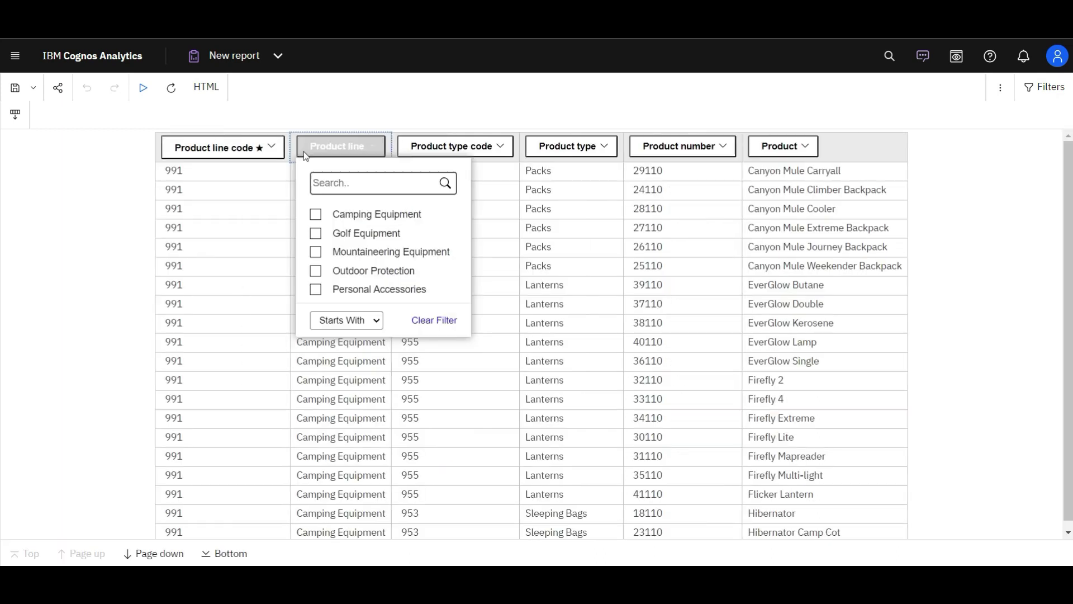
click(264, 151)
click(293, 323)
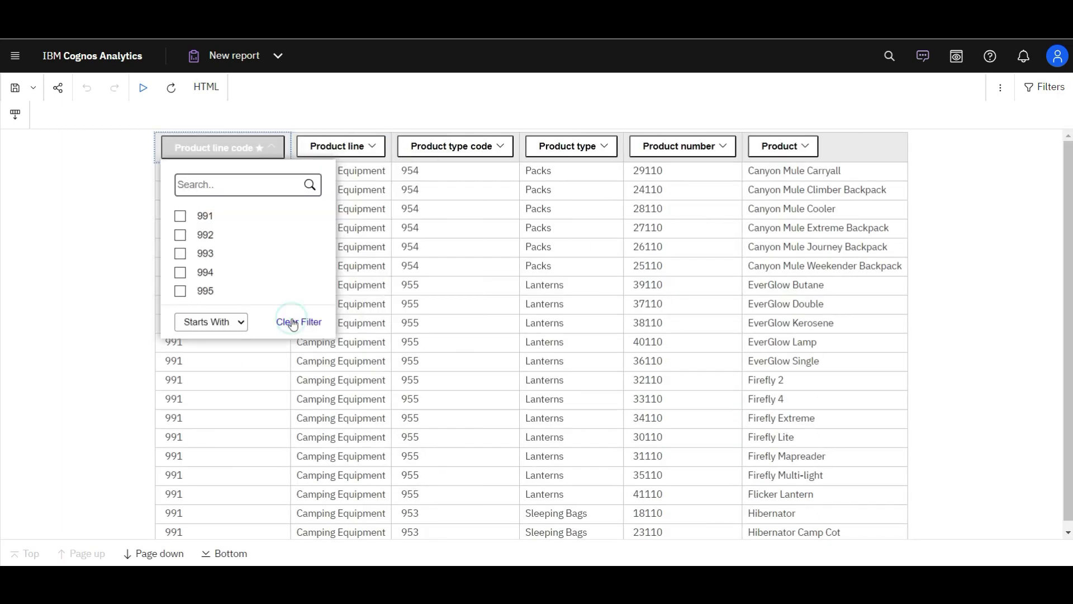